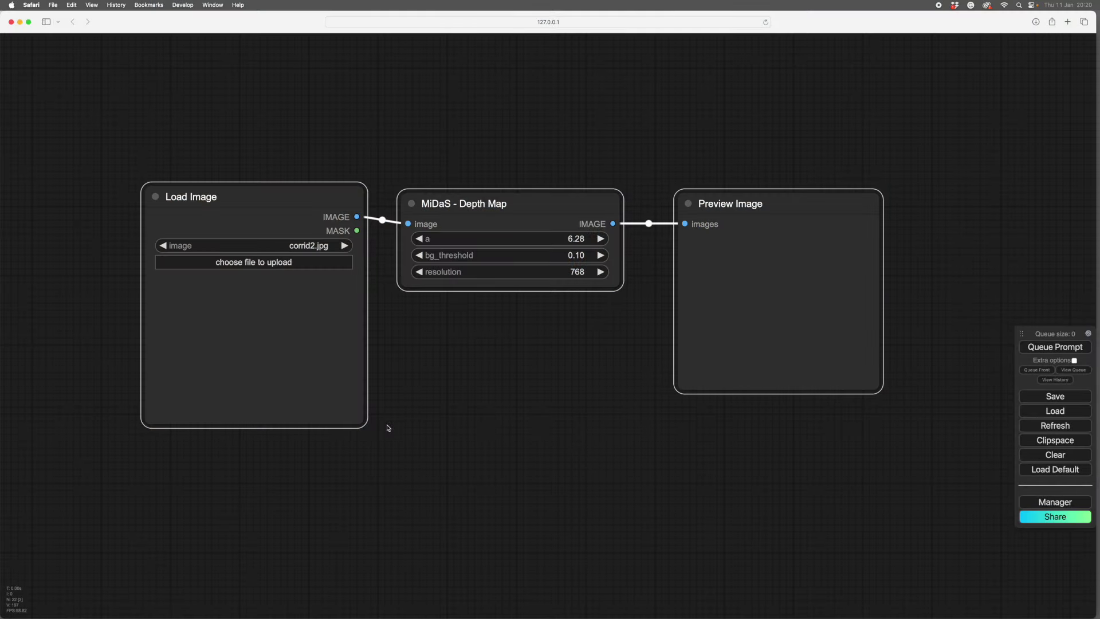
Move the Load Image node slightly left and enlarge it wider and taller.
{"action": "left_click_drag", "start_coordinate": [282, 196], "coordinate": [250, 200]}
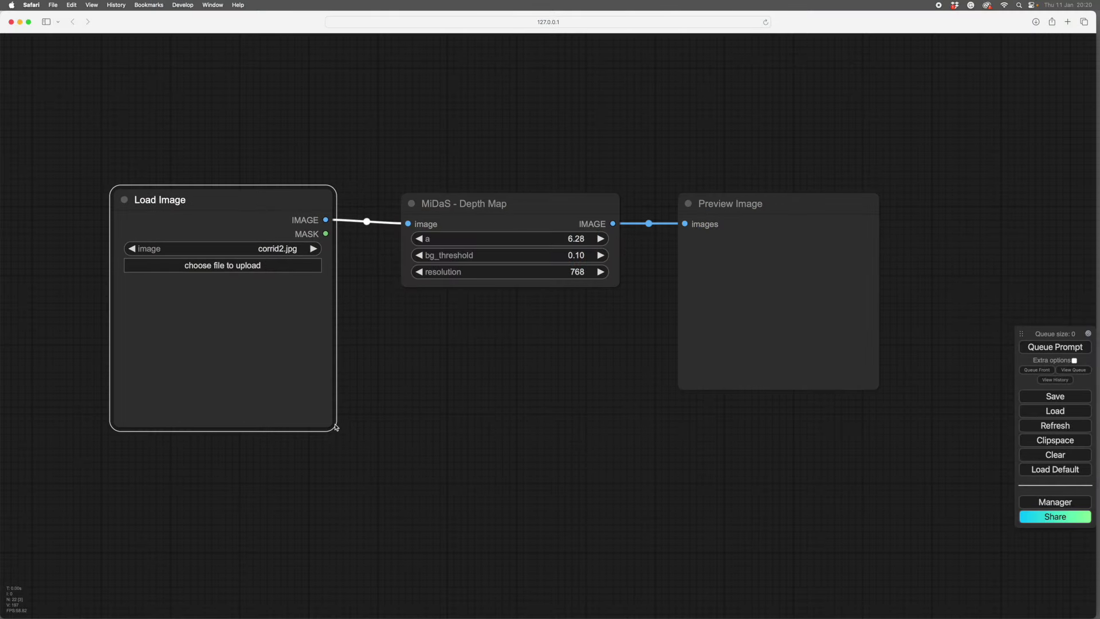
{"action": "left_click_drag", "start_coordinate": [337, 425], "coordinate": [392, 455]}
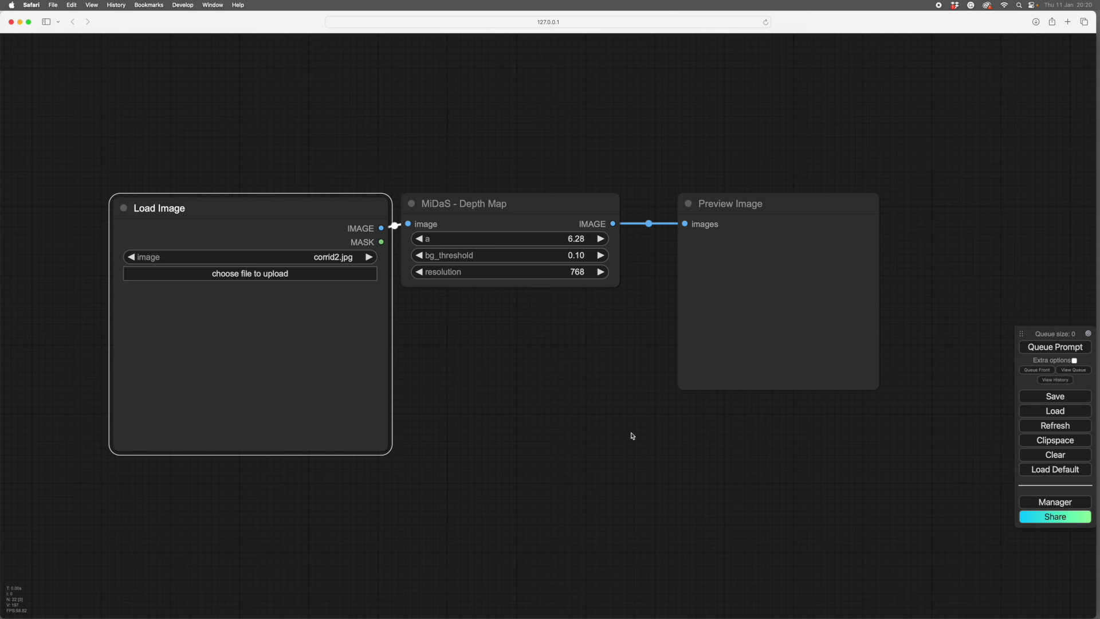
{"action": "left_click_drag", "start_coordinate": [389, 453], "coordinate": [386, 491]}
Bring the MiDaS - Depth Map and Preview Image nodes closer together, nudging Load Image into place.
{"action": "left_click", "coordinate": [535, 205]}
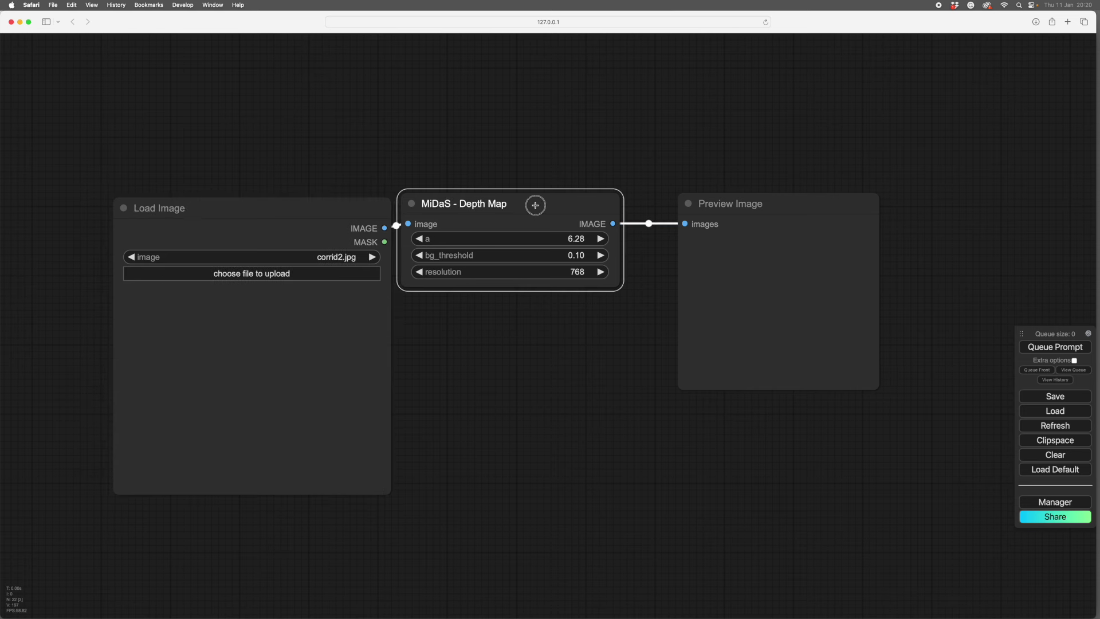
{"action": "left_click_drag", "start_coordinate": [535, 205], "coordinate": [543, 211]}
{"action": "left_click_drag", "start_coordinate": [760, 216], "coordinate": [735, 224]}
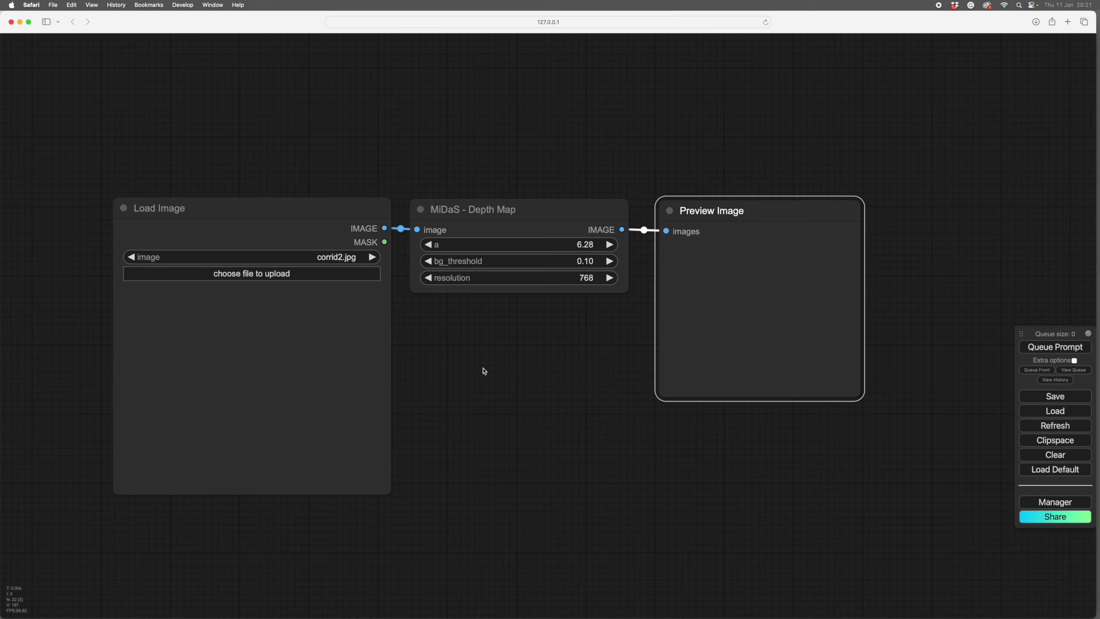
{"action": "left_click_drag", "start_coordinate": [297, 208], "coordinate": [292, 212]}
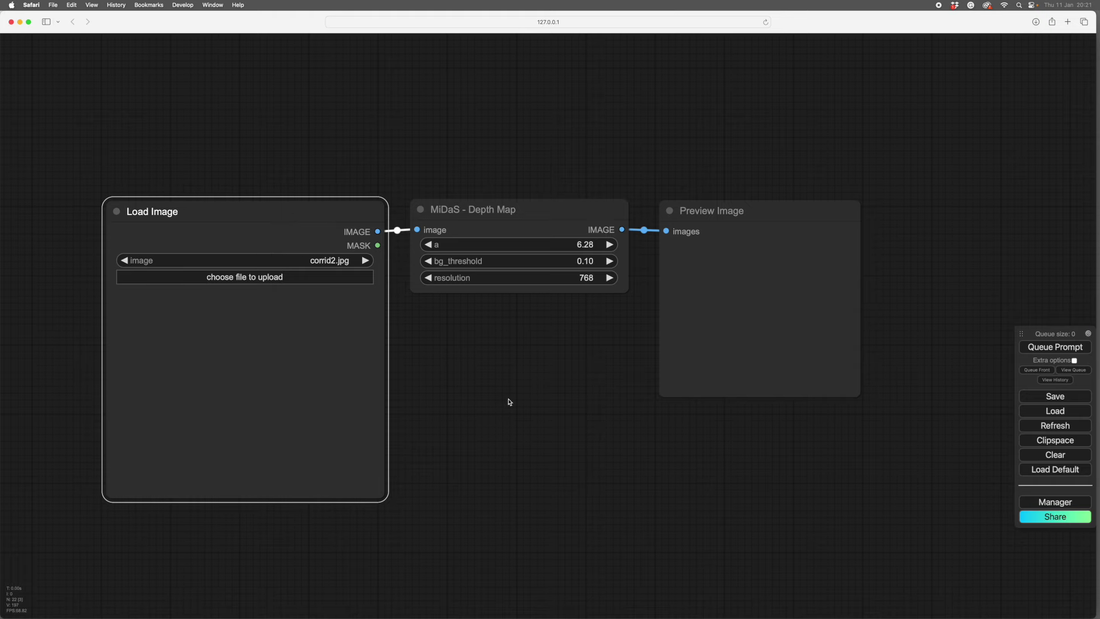
Upload ComfyUI_temp_veuld_00013_.png into Load Image and run the workflow to make its depth map.
{"action": "left_click", "coordinate": [241, 277]}
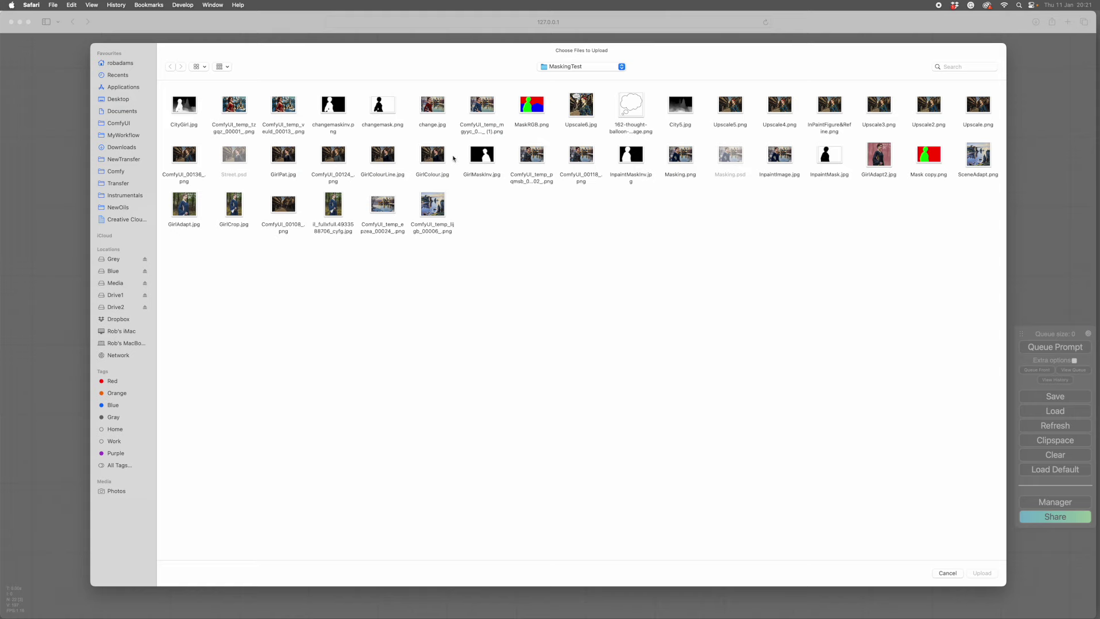
{"action": "left_click", "coordinate": [284, 105]}
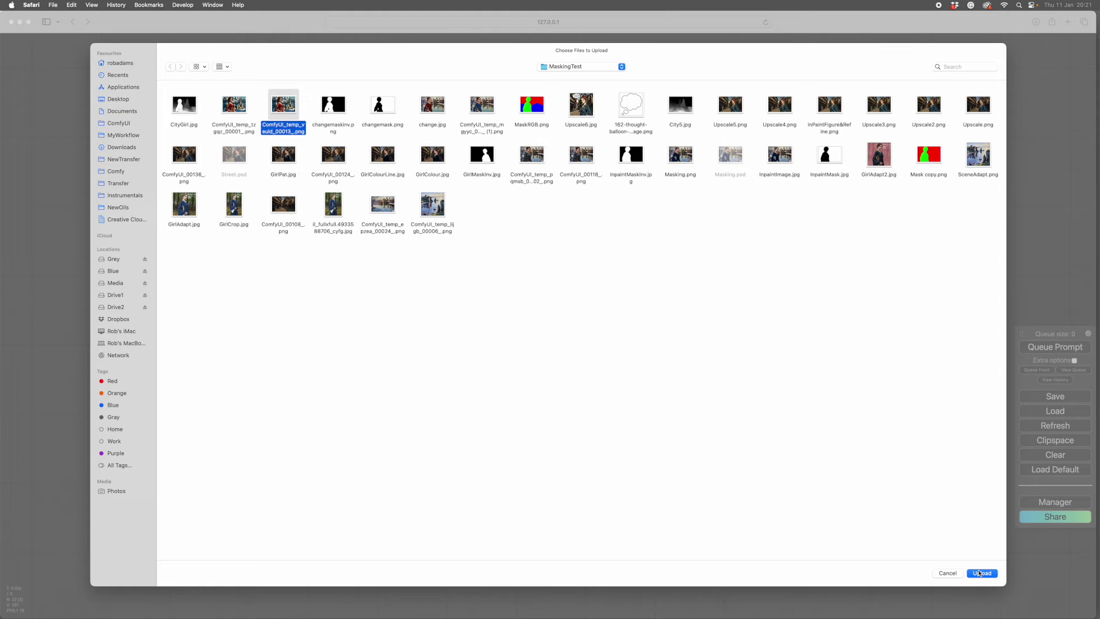
{"action": "left_click", "coordinate": [982, 573]}
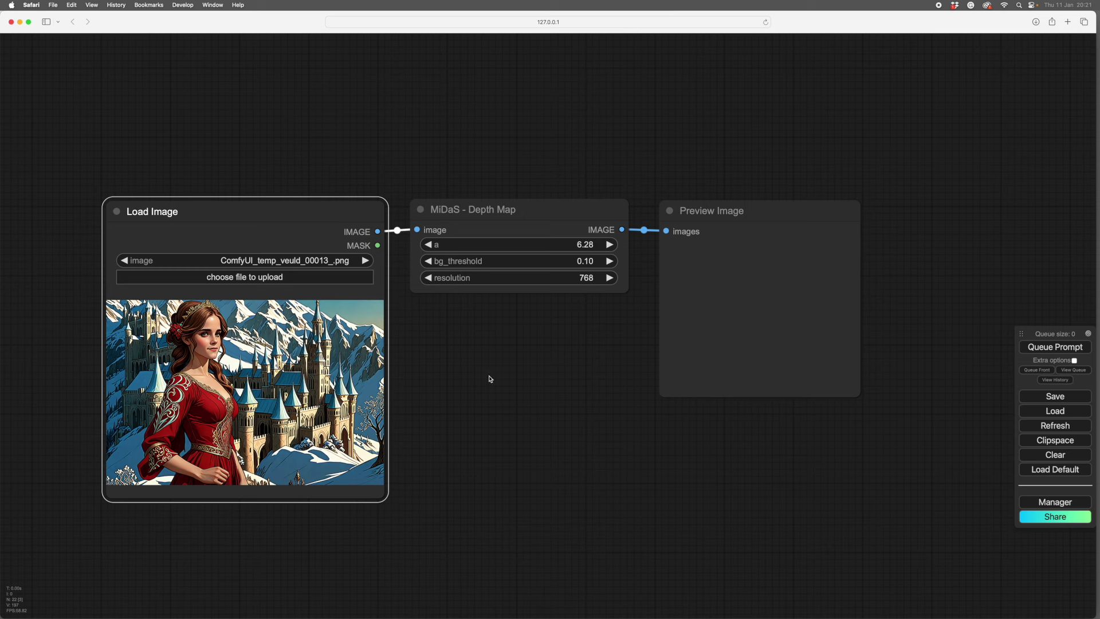
{"action": "key", "text": "ctrl+Return"}
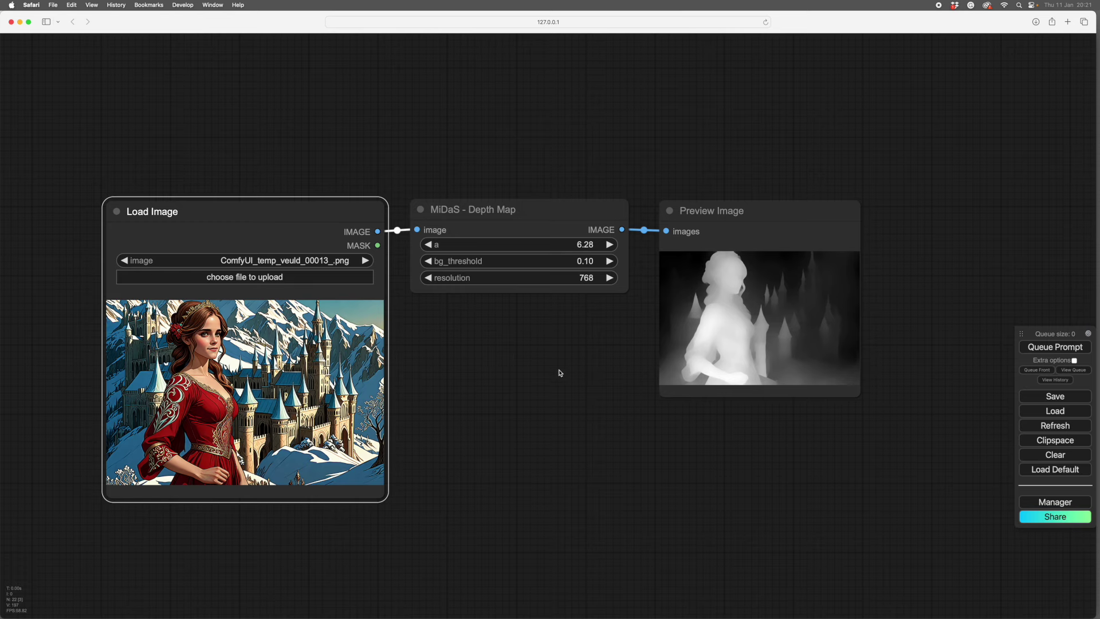
Zoom in and out on the node graph to inspect the generated depth map.
{"action": "scroll", "coordinate": [614, 334], "scroll_direction": "up", "scroll_amount": 4}
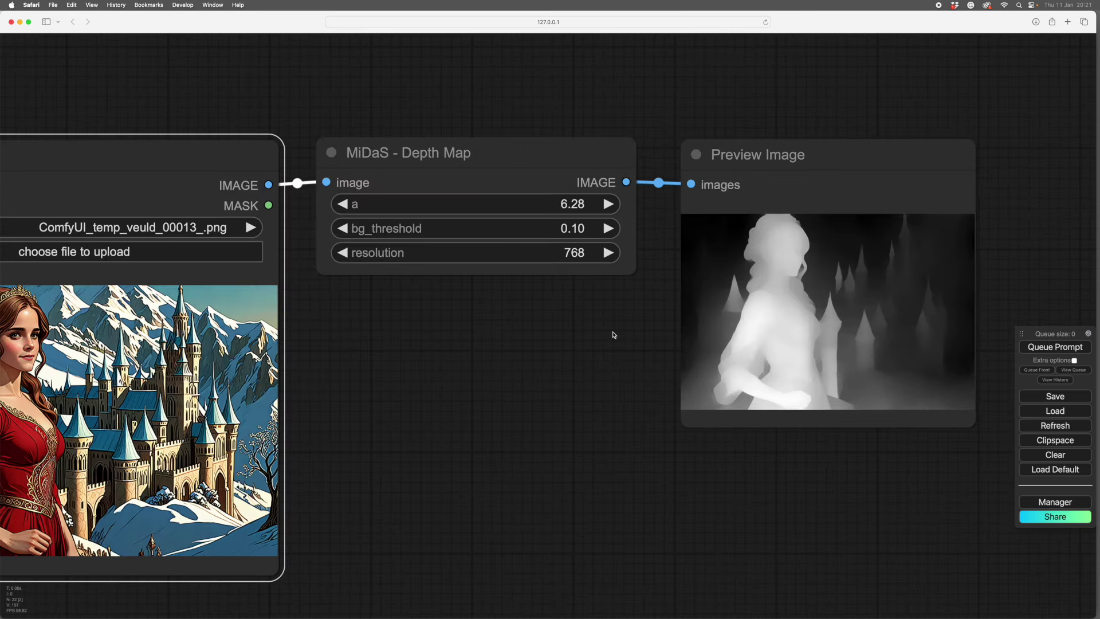
{"action": "scroll", "coordinate": [614, 335], "scroll_direction": "down", "scroll_amount": 3}
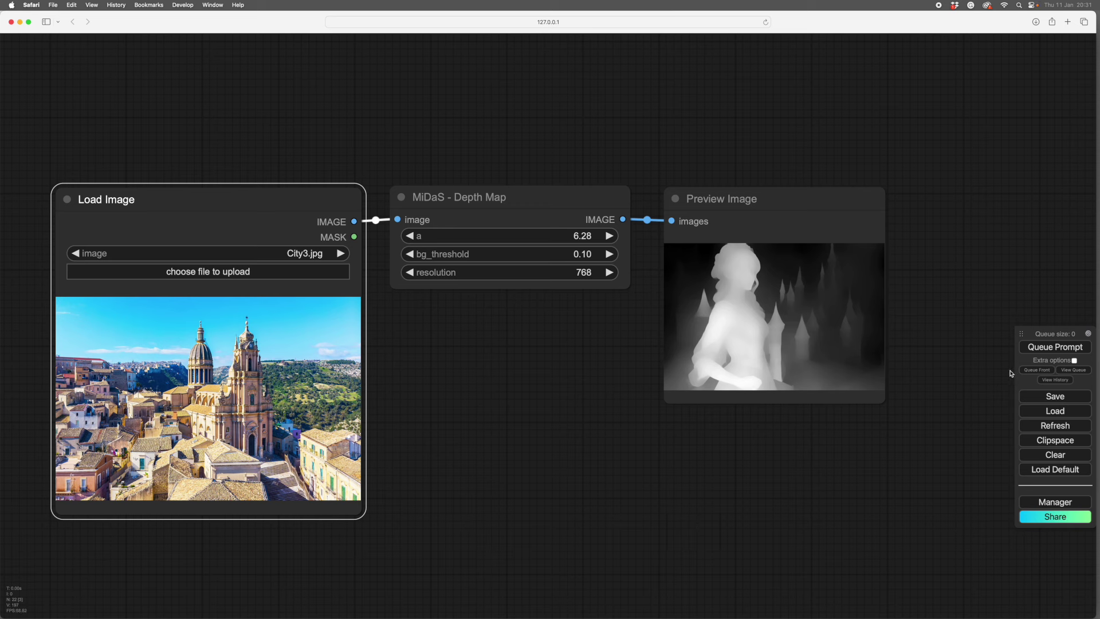
Run the city depth map (a 11.05, bg_threshold 0.00, resolution 1280) and open Preview Image's options.
{"action": "left_click", "coordinate": [1046, 349]}
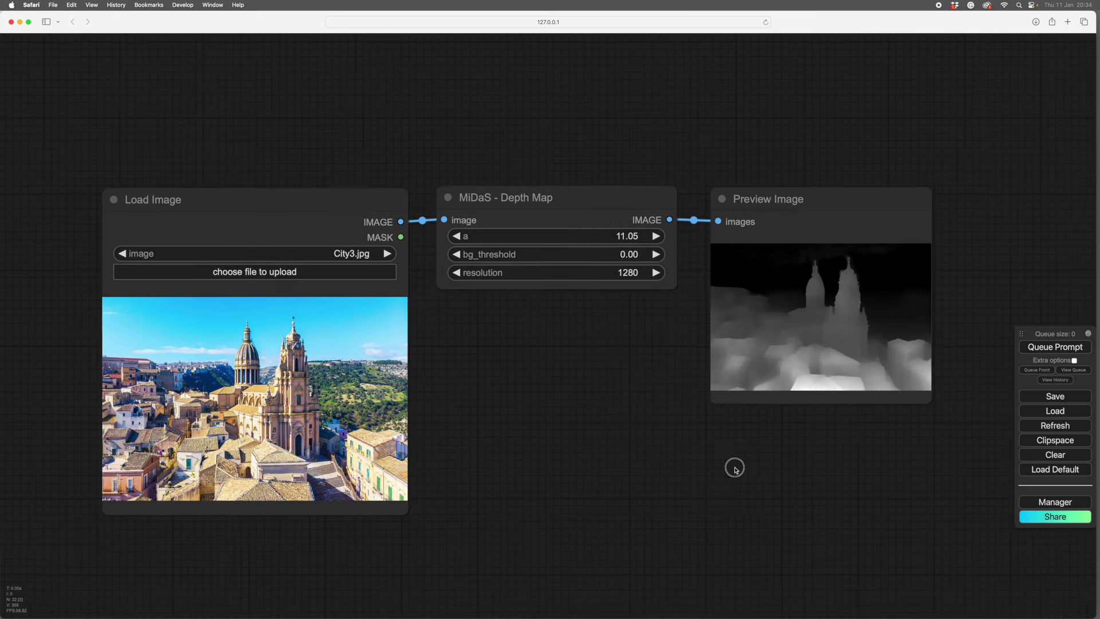
{"action": "left_click_drag", "start_coordinate": [732, 464], "coordinate": [705, 462]}
{"action": "scroll", "coordinate": [734, 460], "scroll_direction": "up", "scroll_amount": 3}
{"action": "scroll", "coordinate": [735, 461], "scroll_direction": "down", "scroll_amount": 2}
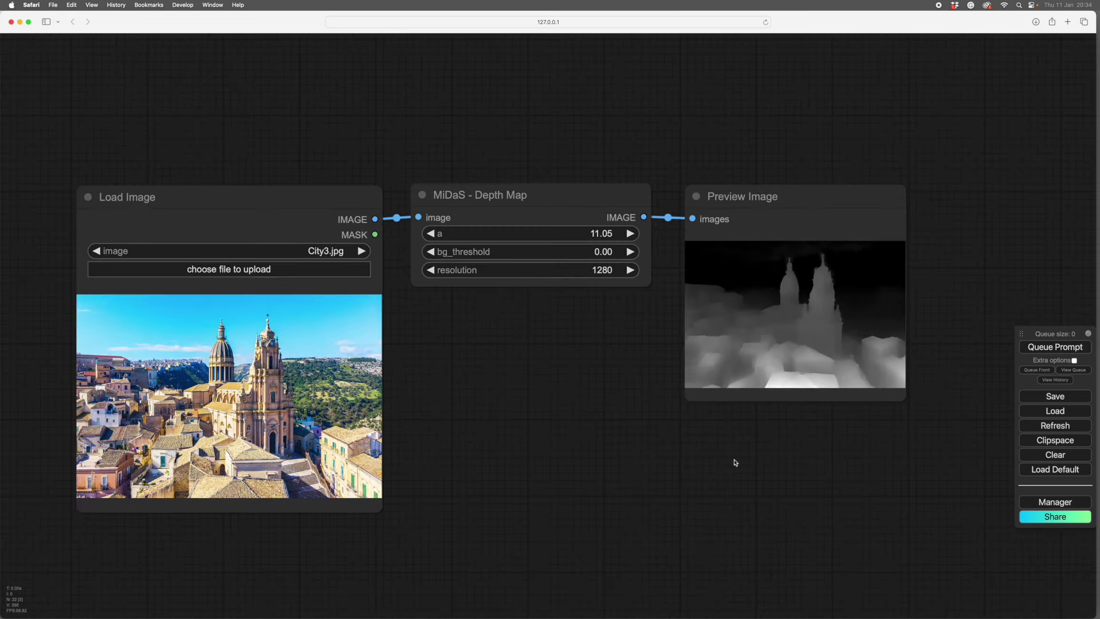
{"action": "right_click", "coordinate": [769, 293]}
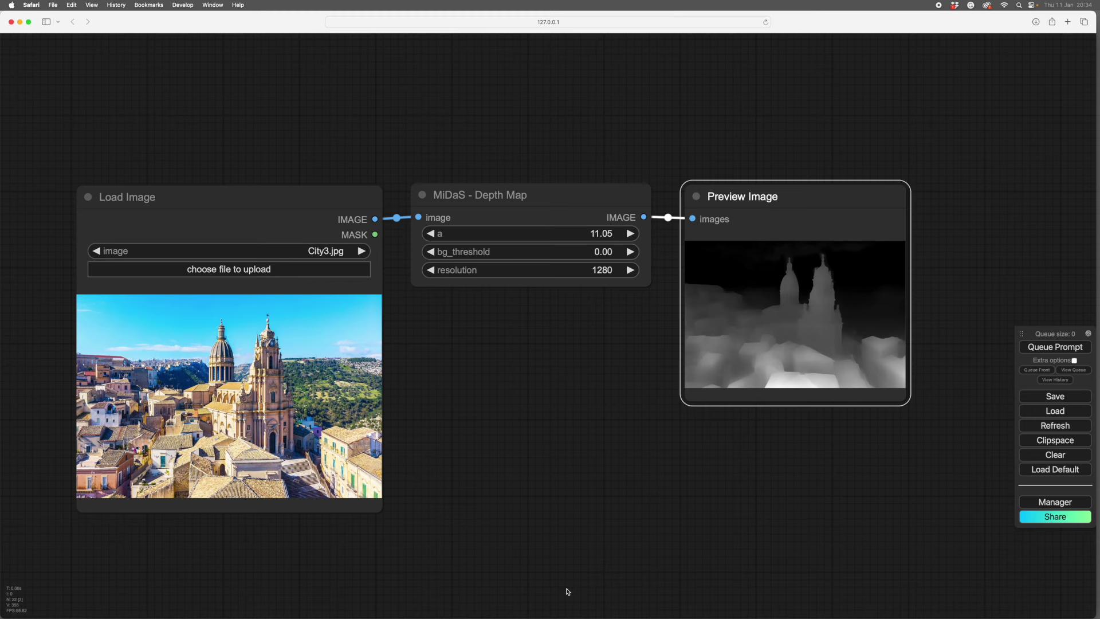
{"action": "mouse_move", "coordinate": [541, 617]}
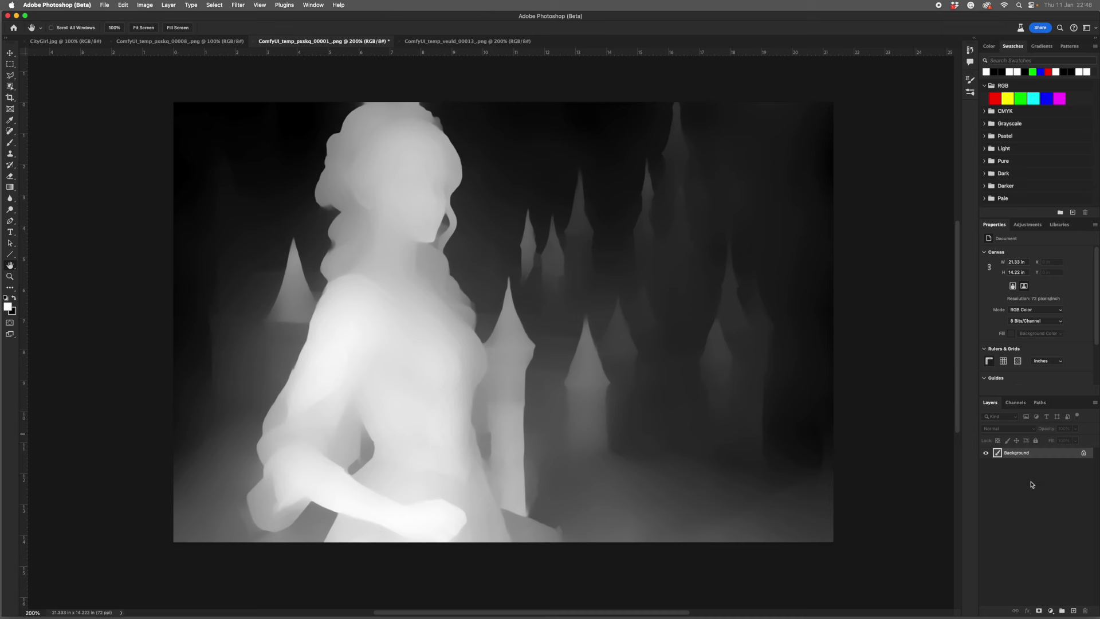
Copy the depth map into the veuld_00013 picture as a new layer and align it.
{"action": "left_click", "coordinate": [1026, 453]}
{"action": "left_click_drag", "start_coordinate": [1025, 454], "coordinate": [535, 363]}
{"action": "key", "text": "v"}
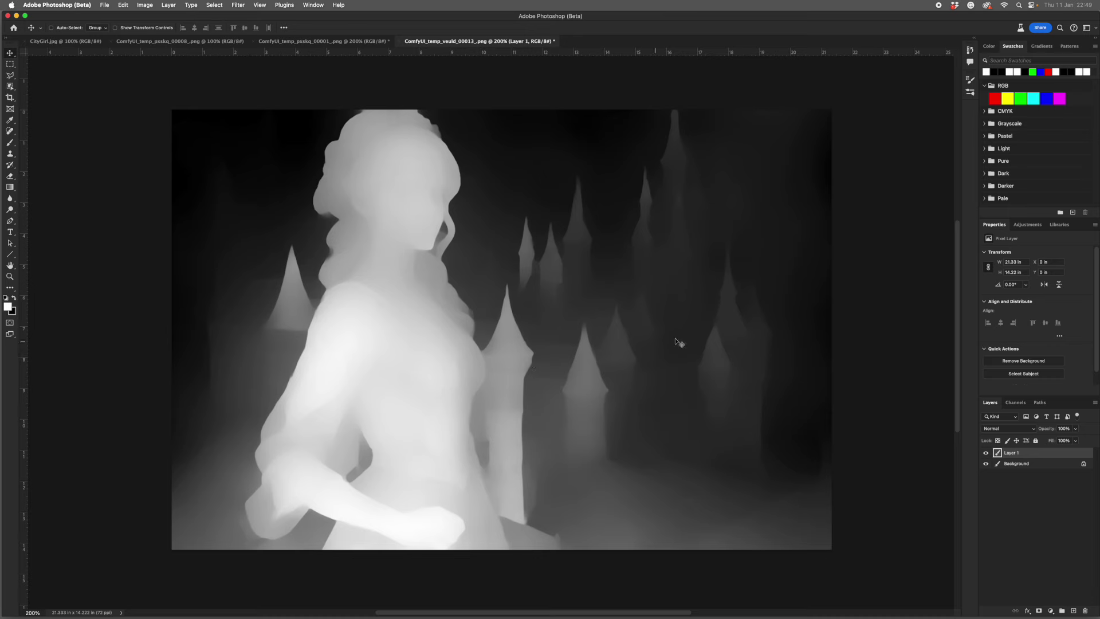
Hide the depth-map layer and select the woman in the colour Background with Object Selection.
{"action": "left_click", "coordinate": [1011, 464]}
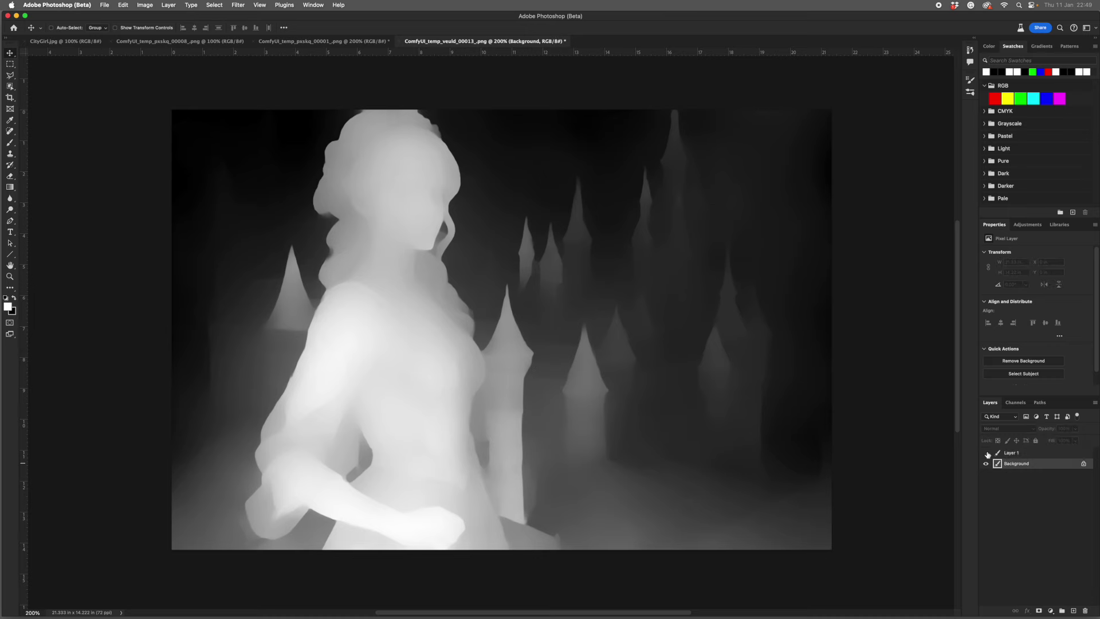
{"action": "left_click", "coordinate": [985, 453]}
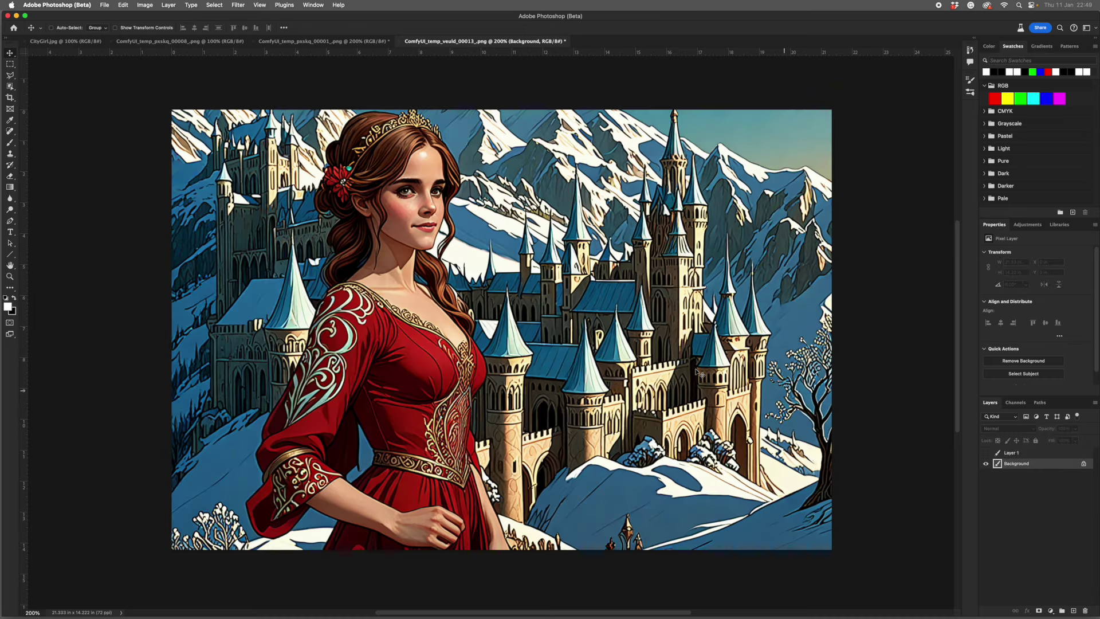
{"action": "left_click", "coordinate": [11, 88]}
{"action": "left_click", "coordinate": [500, 346]}
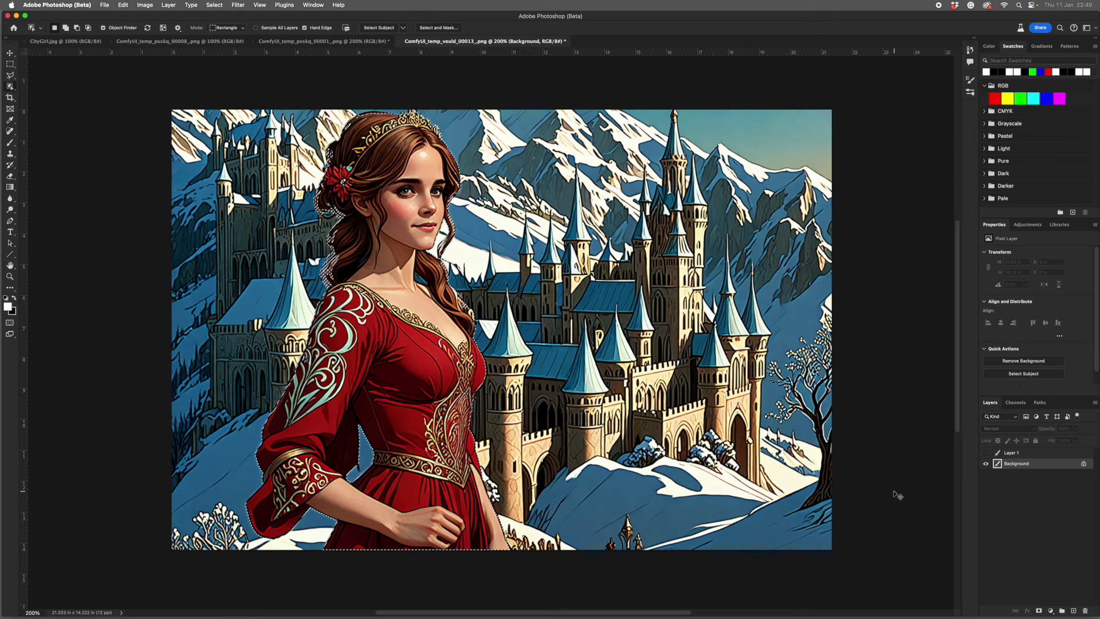
Copy the woman's selected area from the depth-map Layer 1 onto a new Layer 2.
{"action": "left_click", "coordinate": [986, 453]}
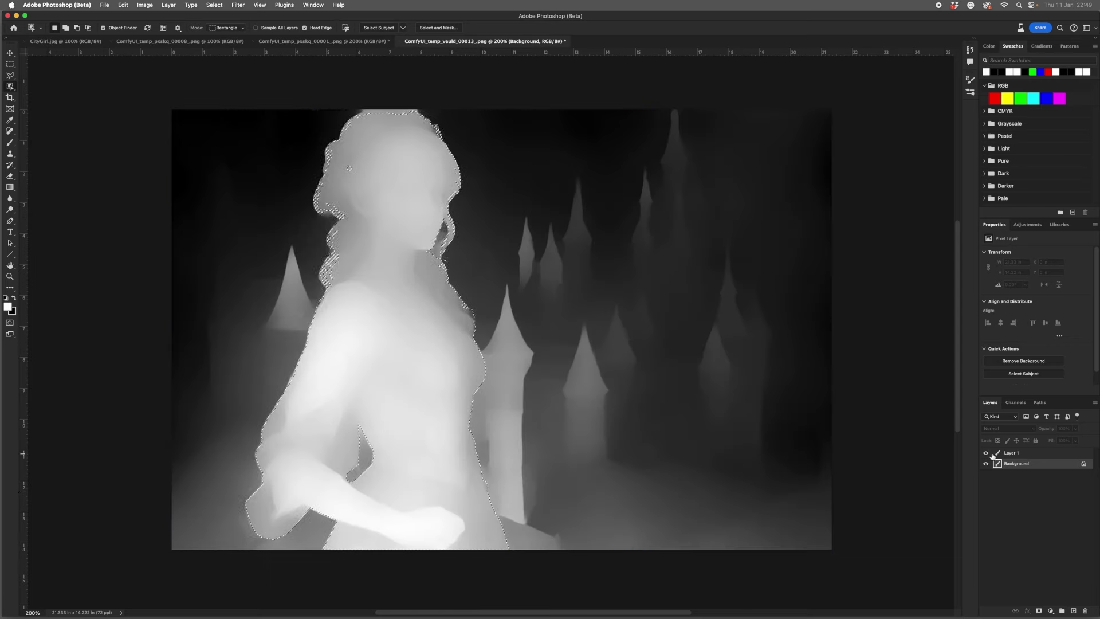
{"action": "left_click", "coordinate": [1008, 452]}
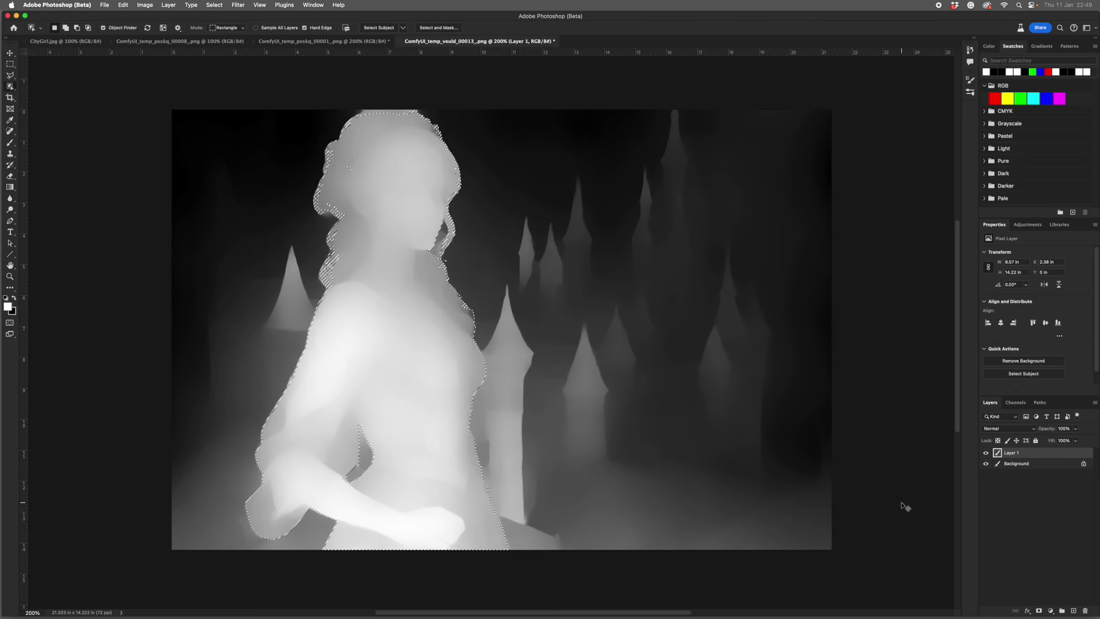
{"action": "key", "text": "super+j"}
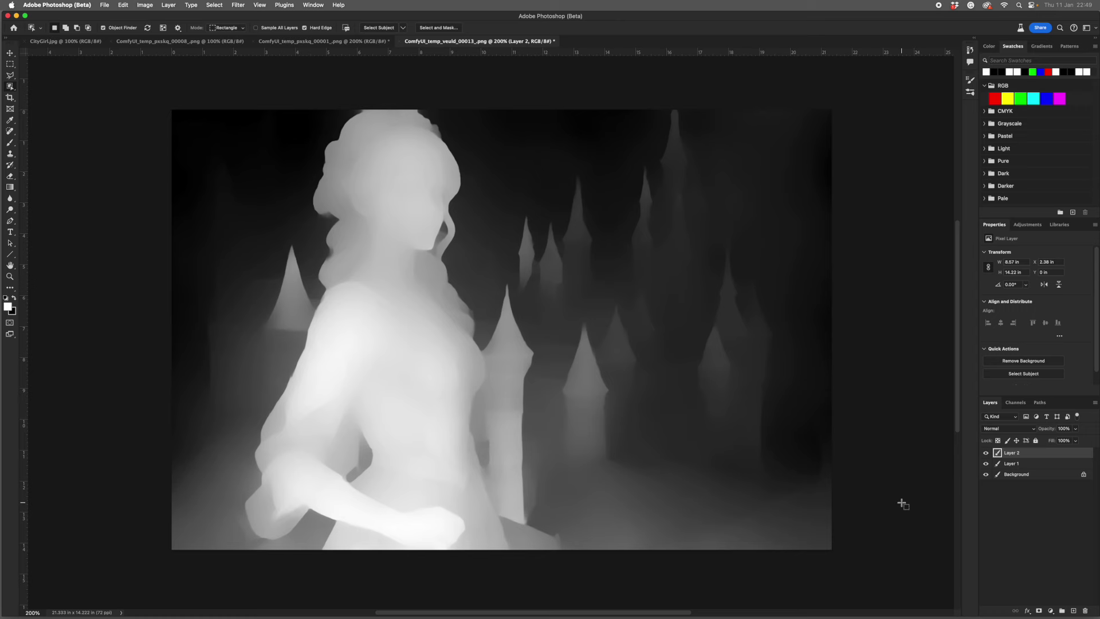
Hide Layer 1 and the Background so only the Layer 2 cutout shows.
{"action": "left_click", "coordinate": [985, 474]}
{"action": "left_click", "coordinate": [985, 463]}
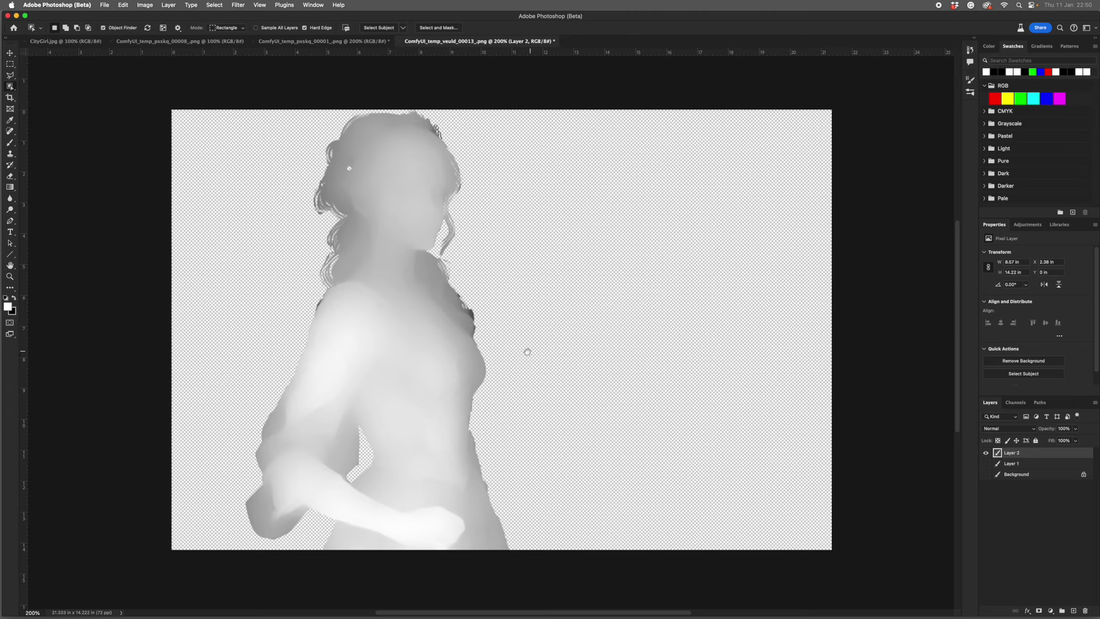
{"action": "scroll", "coordinate": [479, 344], "scroll_direction": "up", "scroll_amount": 2}
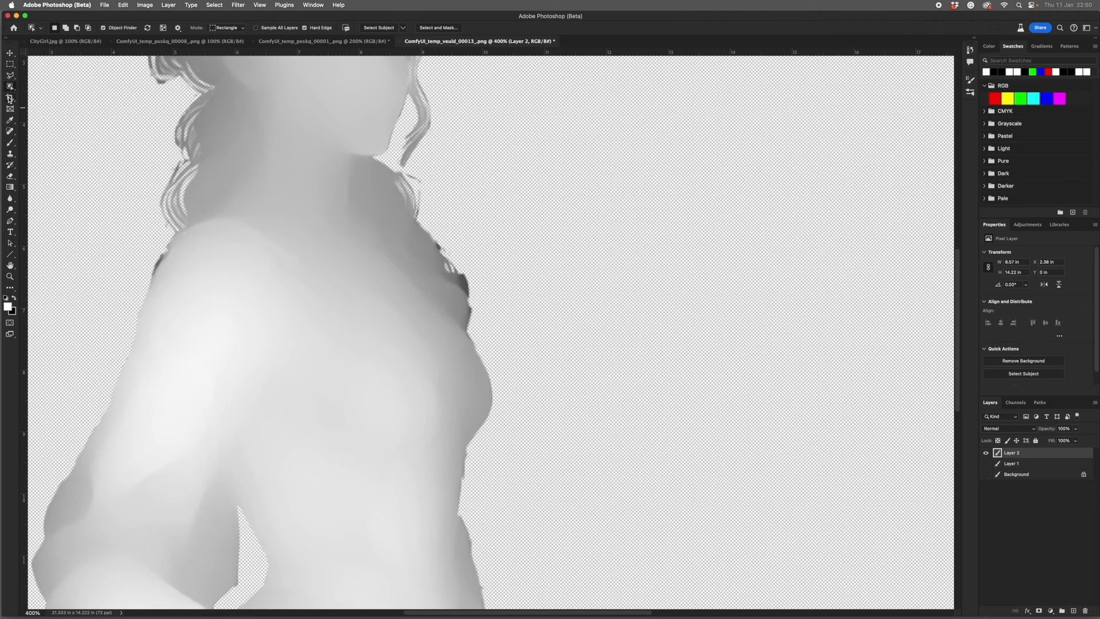
{"action": "left_click_drag", "start_coordinate": [11, 86], "coordinate": [40, 108]}
Use the Magic Wand at tolerance 32 to test the neck and shoulder edges, then deselect.
{"action": "left_click", "coordinate": [470, 322]}
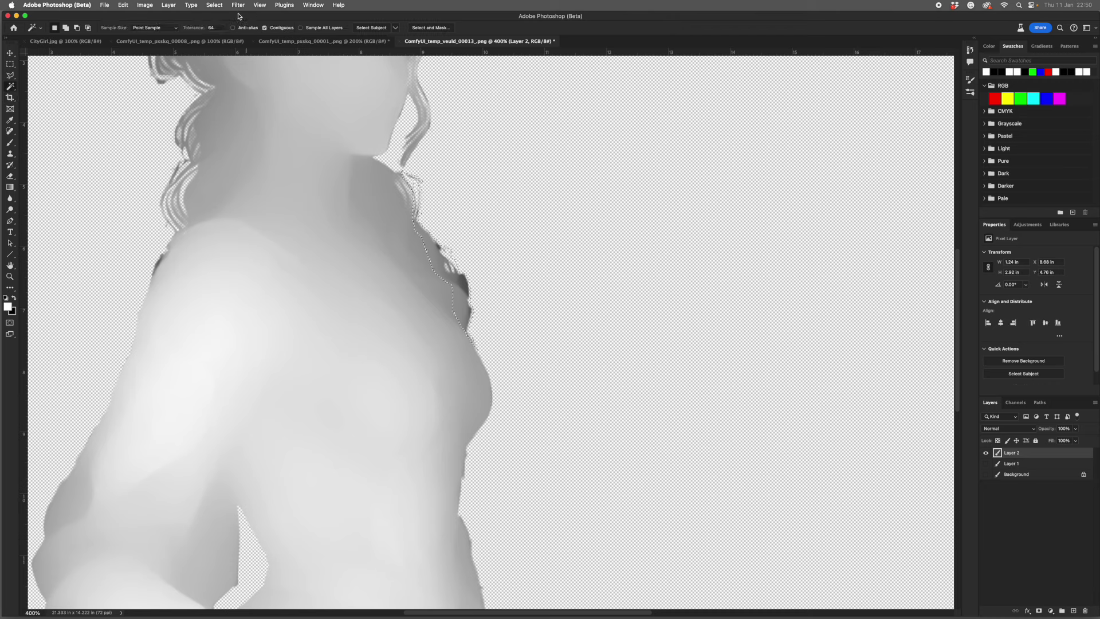
{"action": "double_click", "coordinate": [217, 28]}
{"action": "type", "text": "32"}
{"action": "left_click", "coordinate": [466, 287]}
{"action": "left_click", "coordinate": [233, 252], "text": "shift"}
{"action": "key", "text": "super+d"}
Centre the figure and check its edges by toggling the castle Background on and off.
{"action": "scroll", "coordinate": [516, 315], "scroll_direction": "down", "scroll_amount": 8}
{"action": "scroll", "coordinate": [594, 346], "scroll_direction": "up", "scroll_amount": 20}
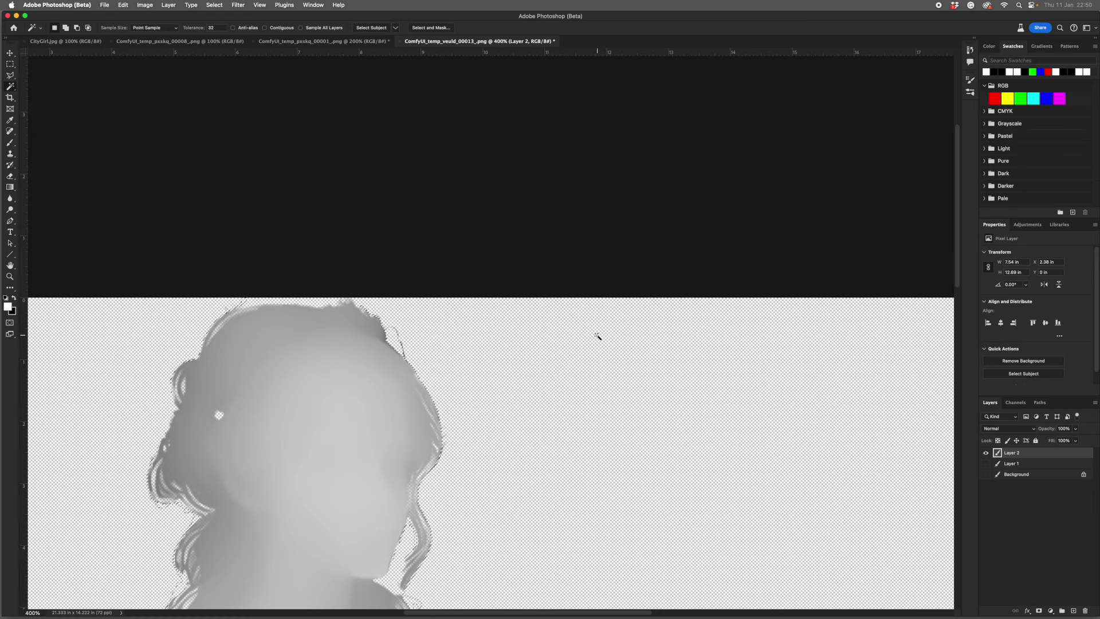
{"action": "scroll", "coordinate": [597, 336], "scroll_direction": "down", "scroll_amount": 6}
{"action": "left_click_drag", "start_coordinate": [614, 430], "coordinate": [560, 286]}
{"action": "scroll", "coordinate": [570, 343], "scroll_direction": "up", "scroll_amount": 3}
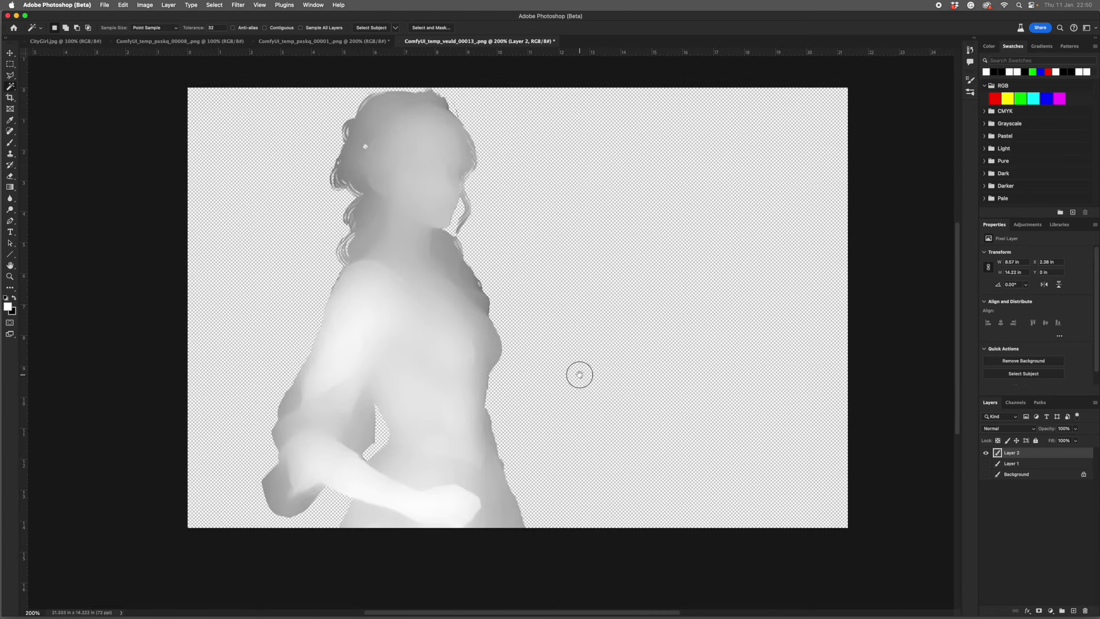
{"action": "scroll", "coordinate": [356, 165], "scroll_direction": "up", "scroll_amount": 3}
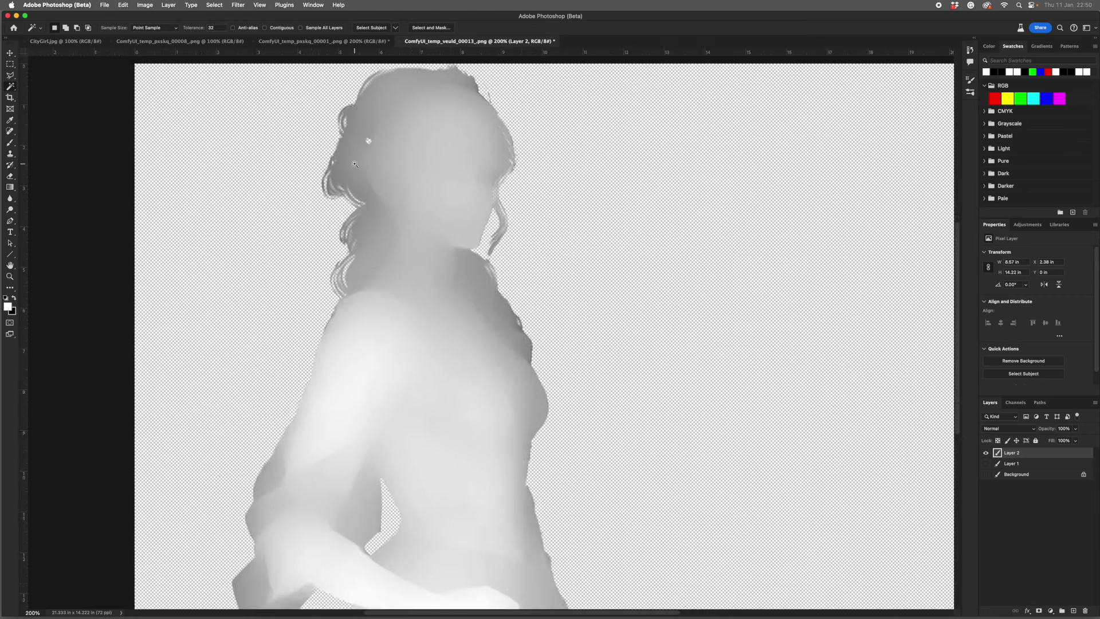
{"action": "key", "text": "s"}
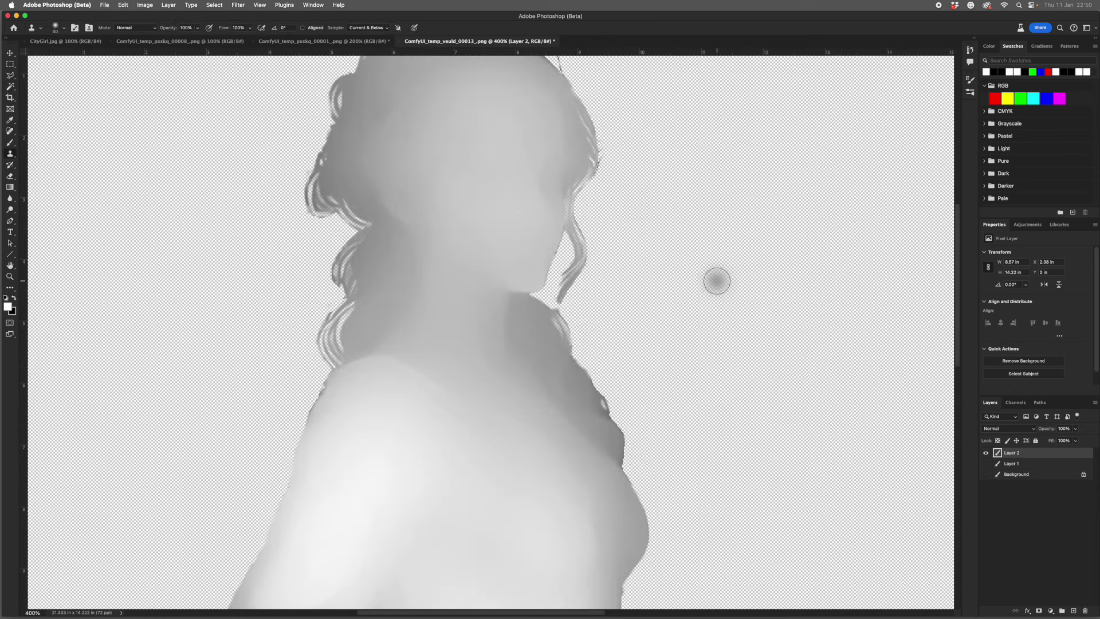
{"action": "scroll", "coordinate": [692, 285], "scroll_direction": "down", "scroll_amount": 3}
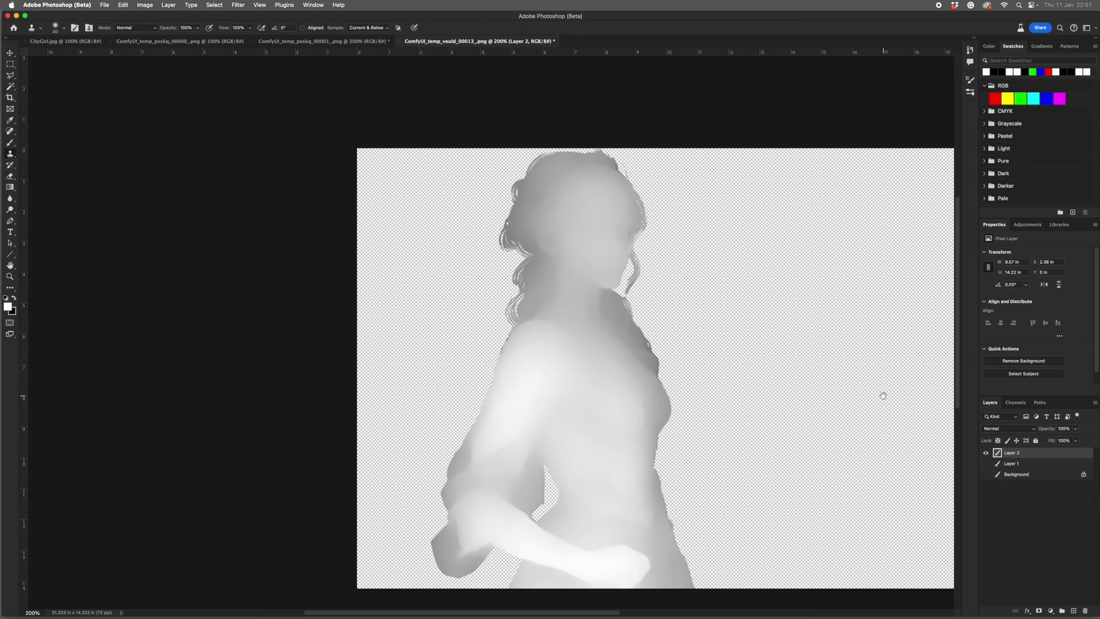
{"action": "left_click", "coordinate": [986, 474]}
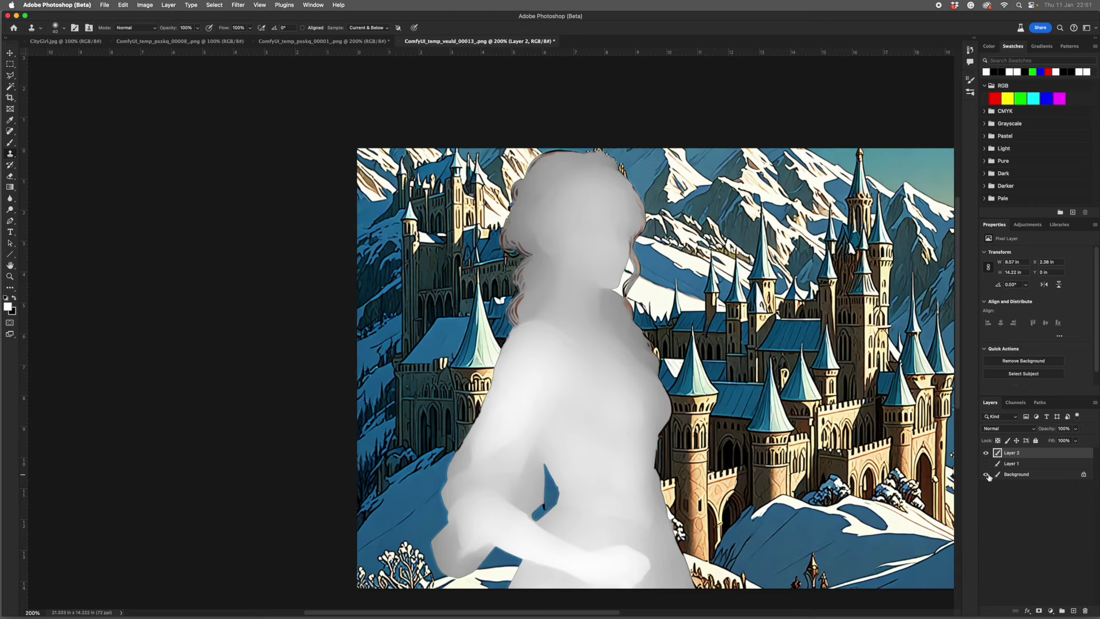
{"action": "left_click", "coordinate": [987, 475]}
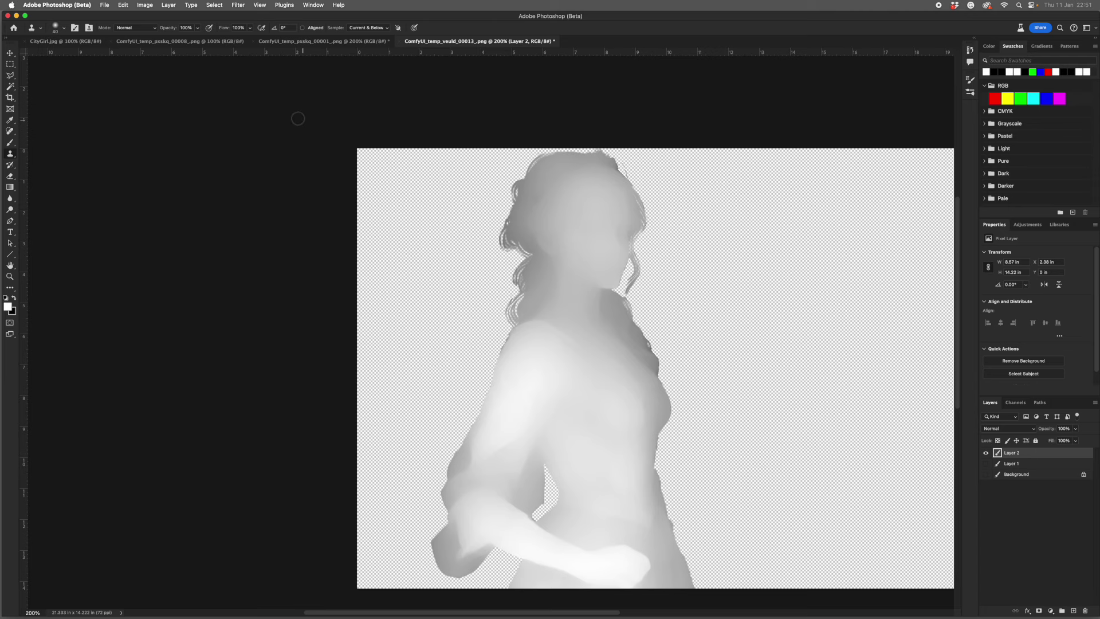
Copy the woman's Layer 2 into the city depth map, placing her on the left side.
{"action": "left_click", "coordinate": [201, 42]}
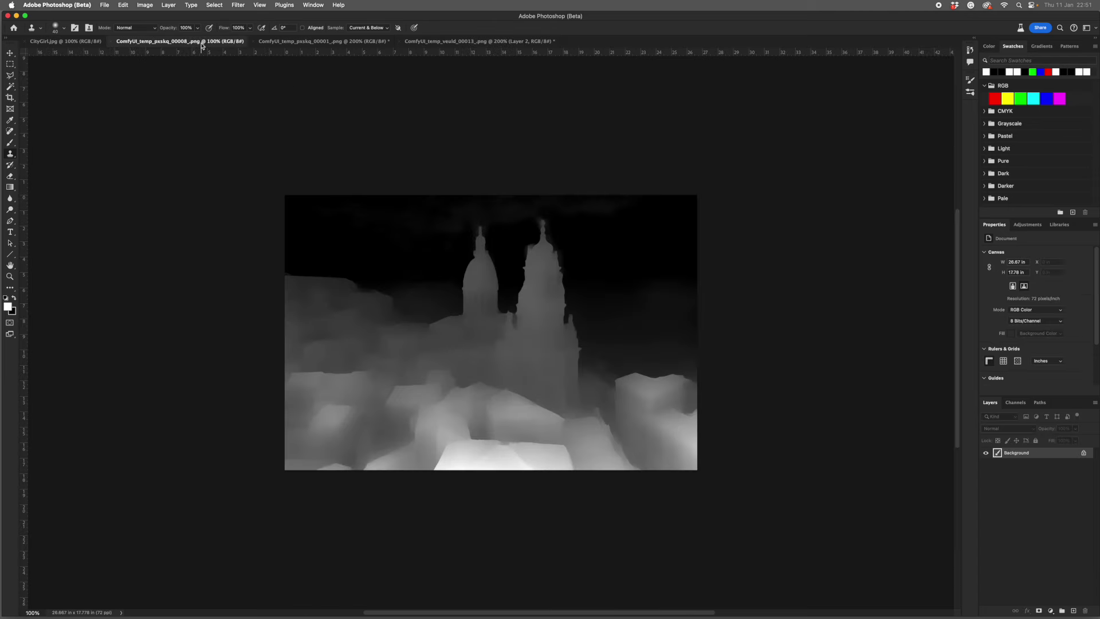
{"action": "left_click", "coordinate": [480, 365], "text": "super"}
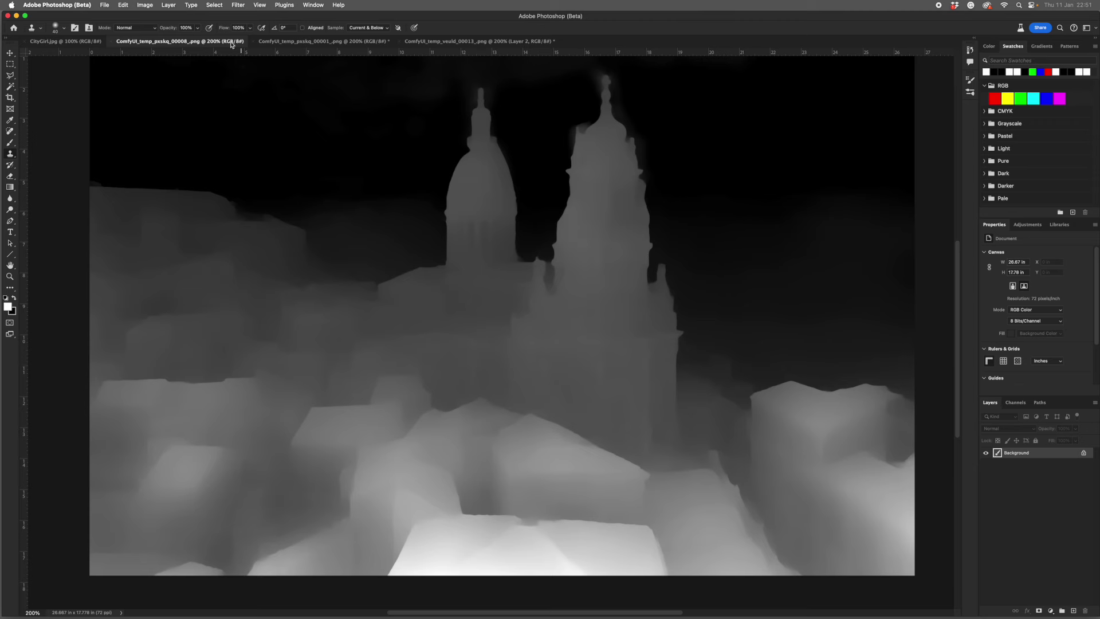
{"action": "left_click", "coordinate": [435, 43]}
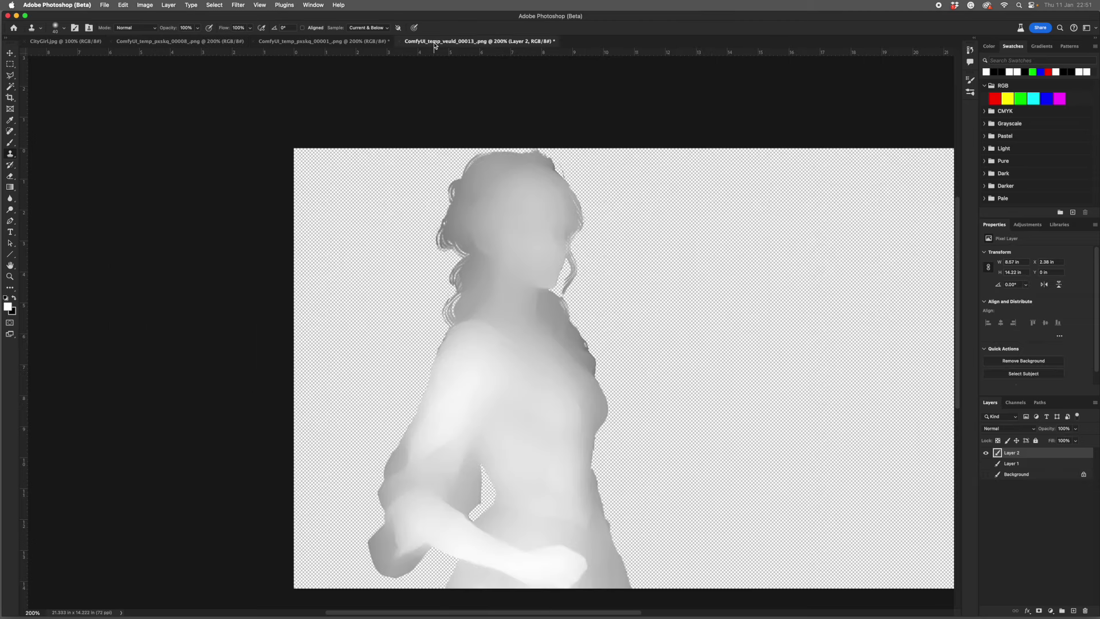
{"action": "left_click_drag", "start_coordinate": [1039, 456], "coordinate": [364, 409]}
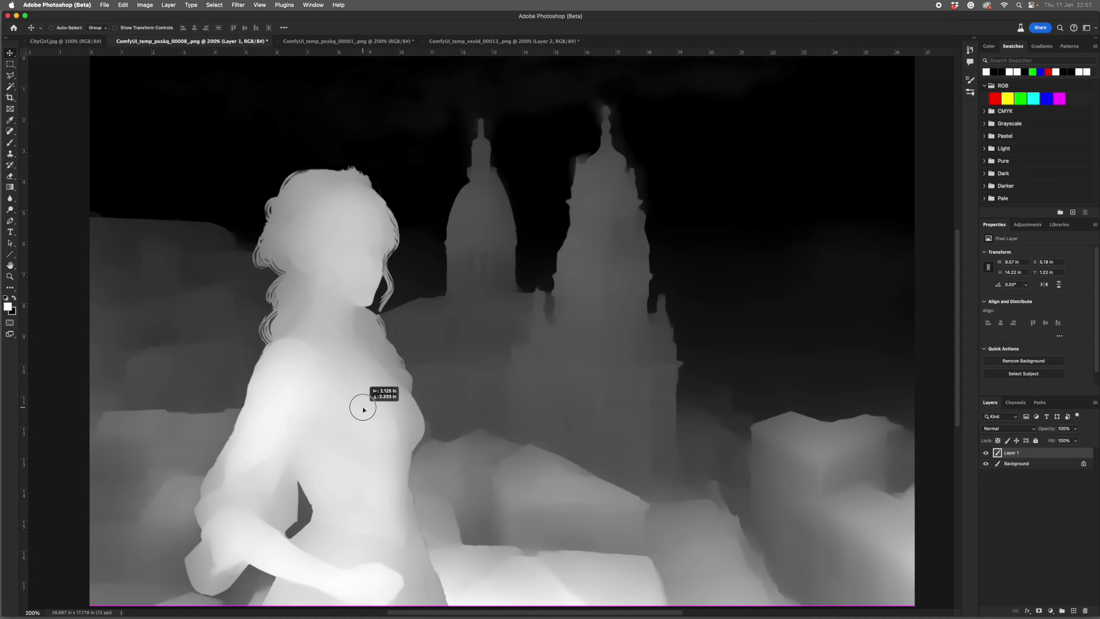
{"action": "left_click_drag", "start_coordinate": [364, 409], "coordinate": [364, 409]}
Enlarge the woman figure slightly with Free Transform and commit the new size.
{"action": "key", "text": "super"}
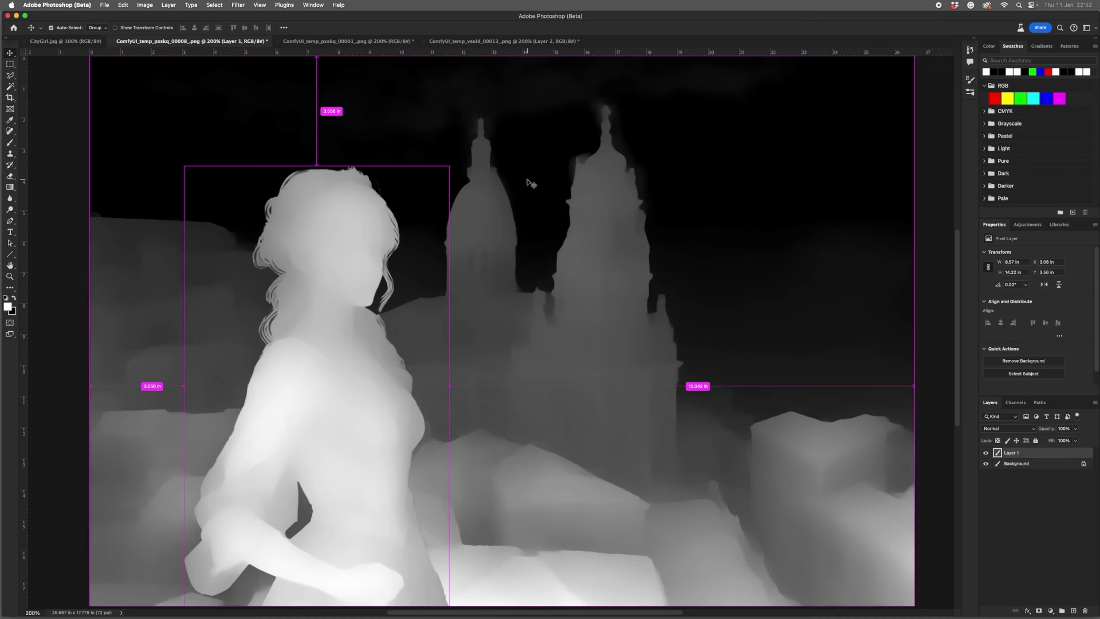
{"action": "key", "text": "super+t"}
{"action": "left_click_drag", "start_coordinate": [451, 166], "coordinate": [465, 143]}
{"action": "key", "text": "Return"}
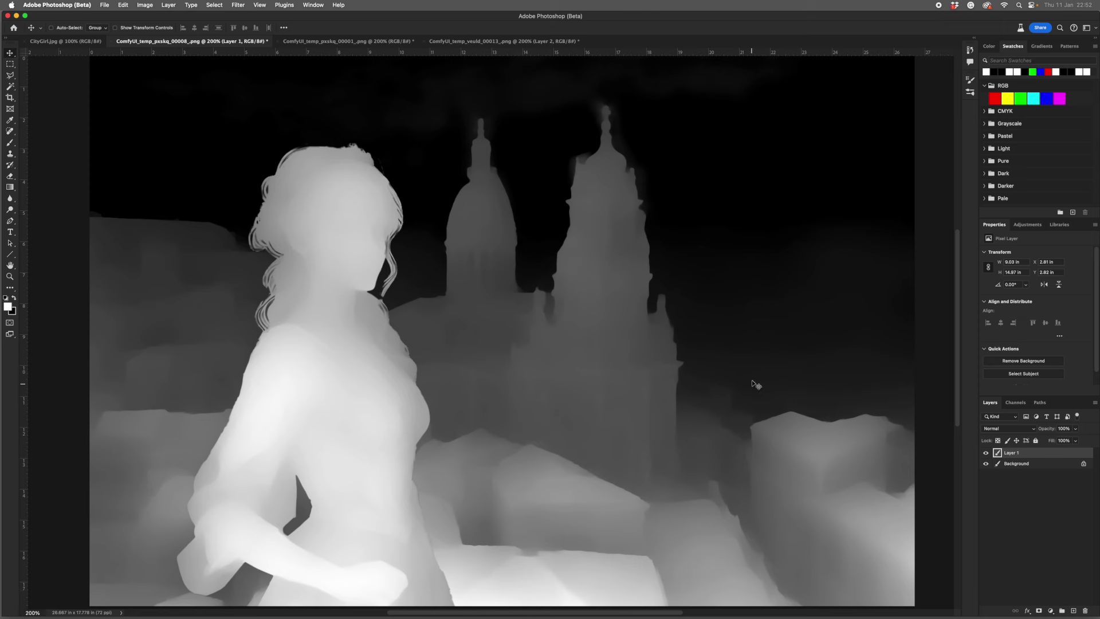
{"action": "key", "text": "super"}
Raise the figure's Hue/Saturation Lightness to +75 so she turns near-white.
{"action": "key", "text": "super+u"}
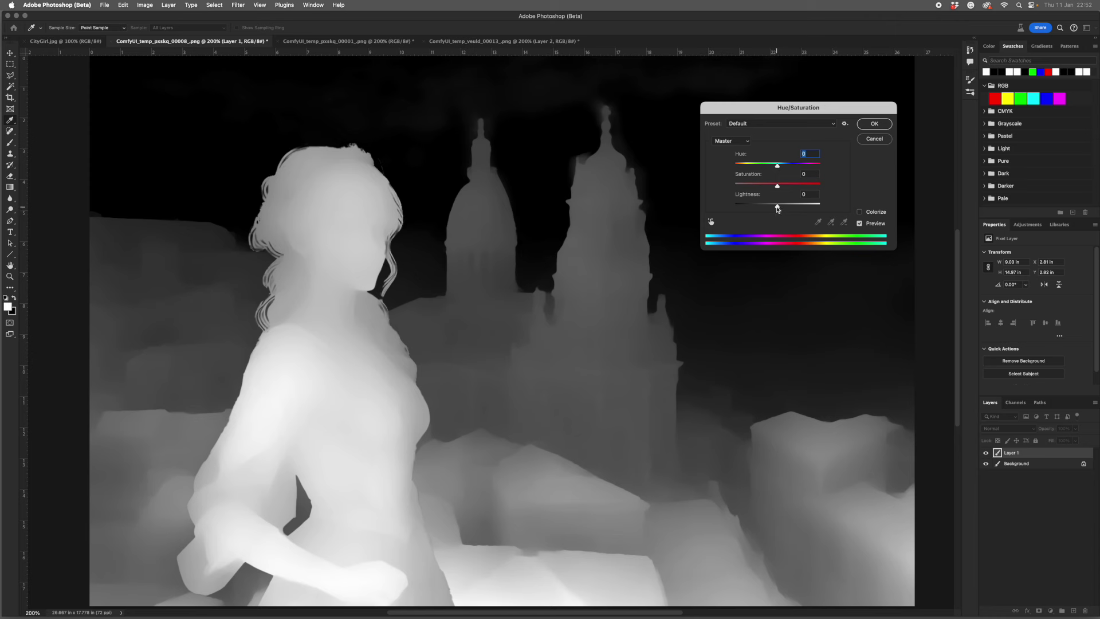
{"action": "left_click_drag", "start_coordinate": [777, 209], "coordinate": [776, 209]}
{"action": "left_click_drag", "start_coordinate": [777, 209], "coordinate": [810, 207]}
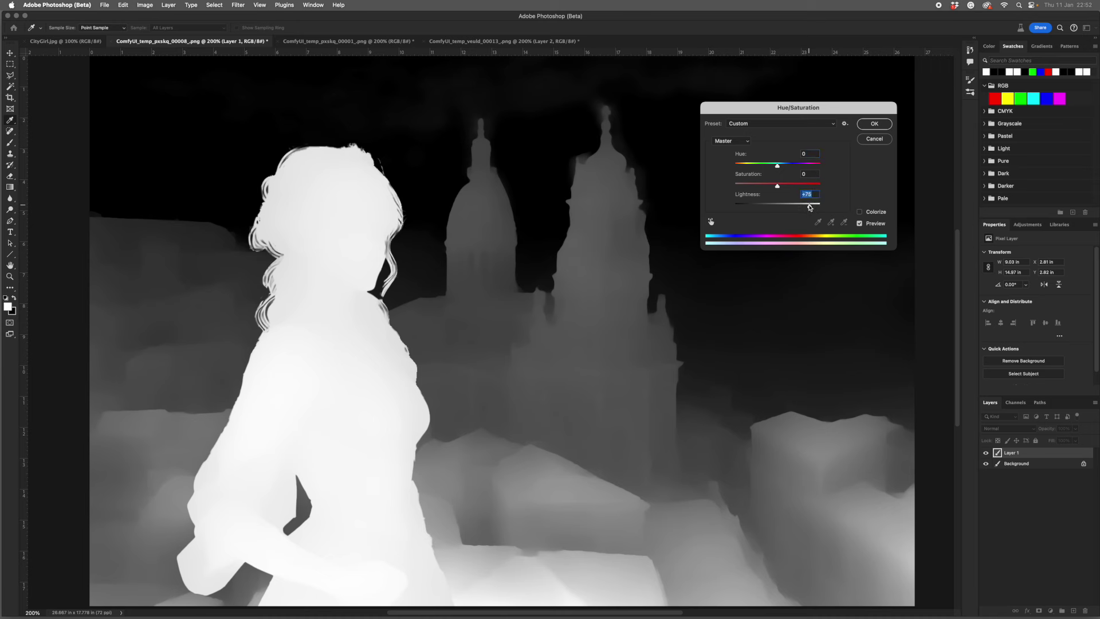
{"action": "left_click", "coordinate": [867, 123]}
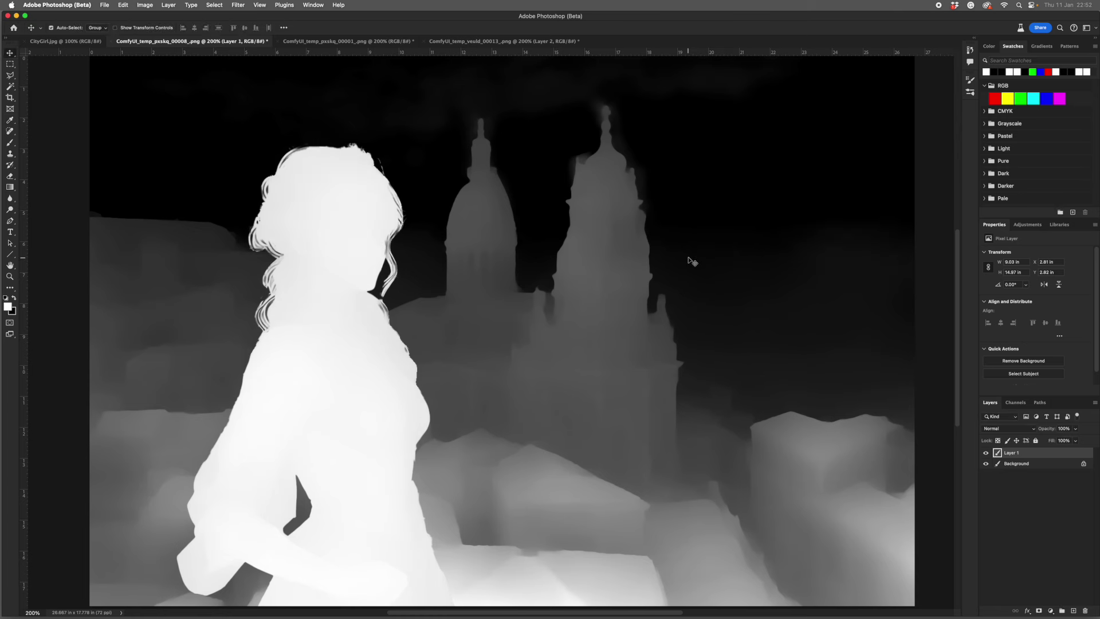
Confirm a Levels adjustment on the figure, then merge Layer 1 down into the city Background.
{"action": "key", "text": "super+l"}
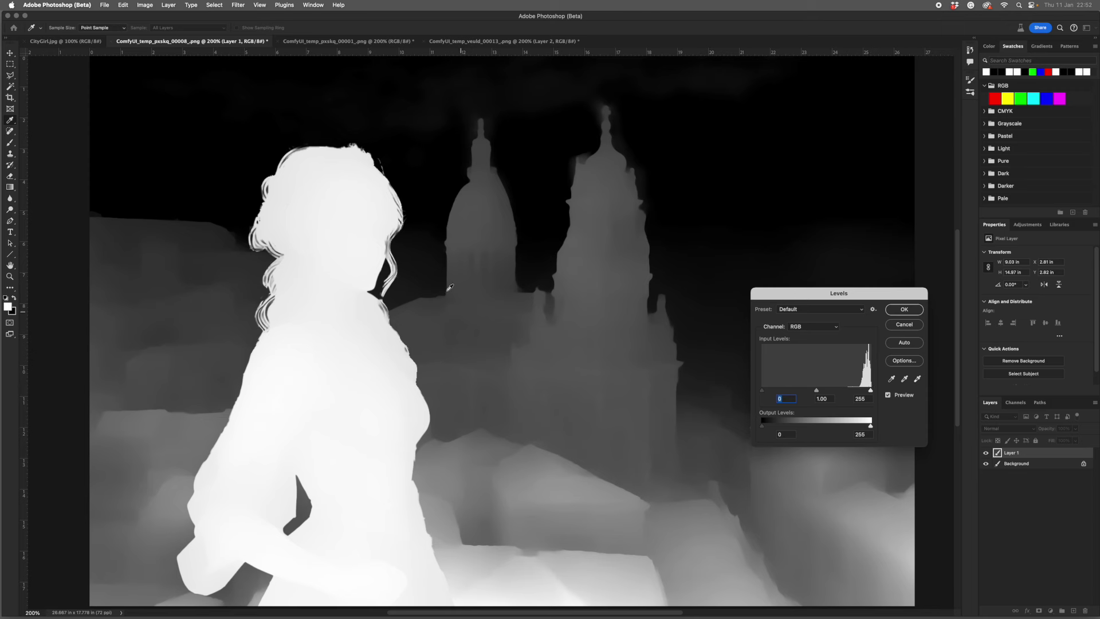
{"action": "left_click", "coordinate": [901, 311]}
{"action": "key", "text": "v"}
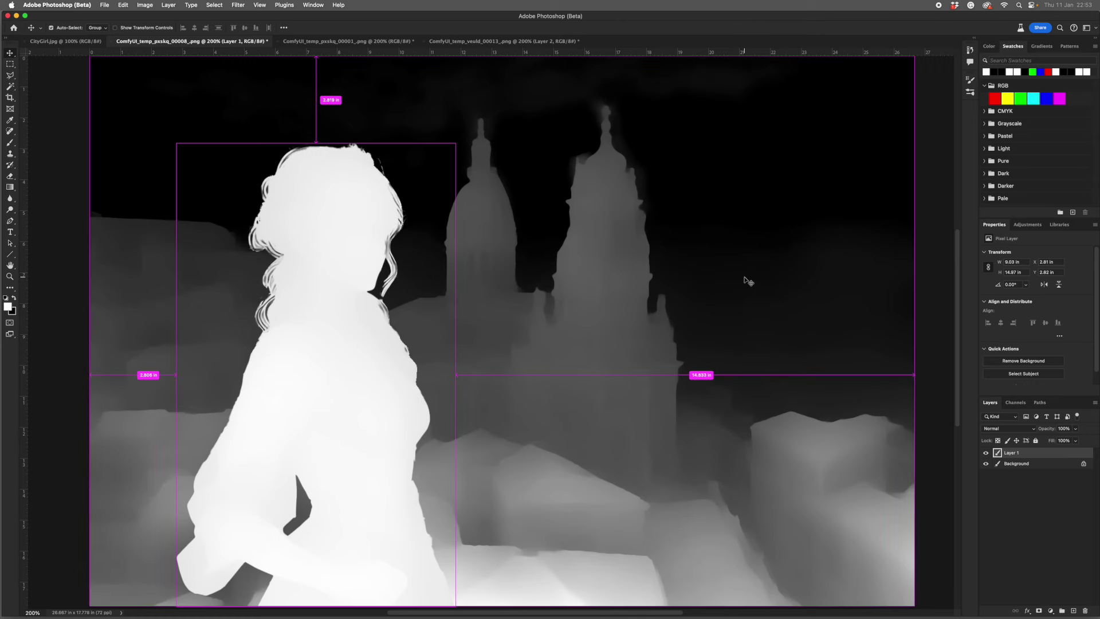
{"action": "key", "text": "super+e"}
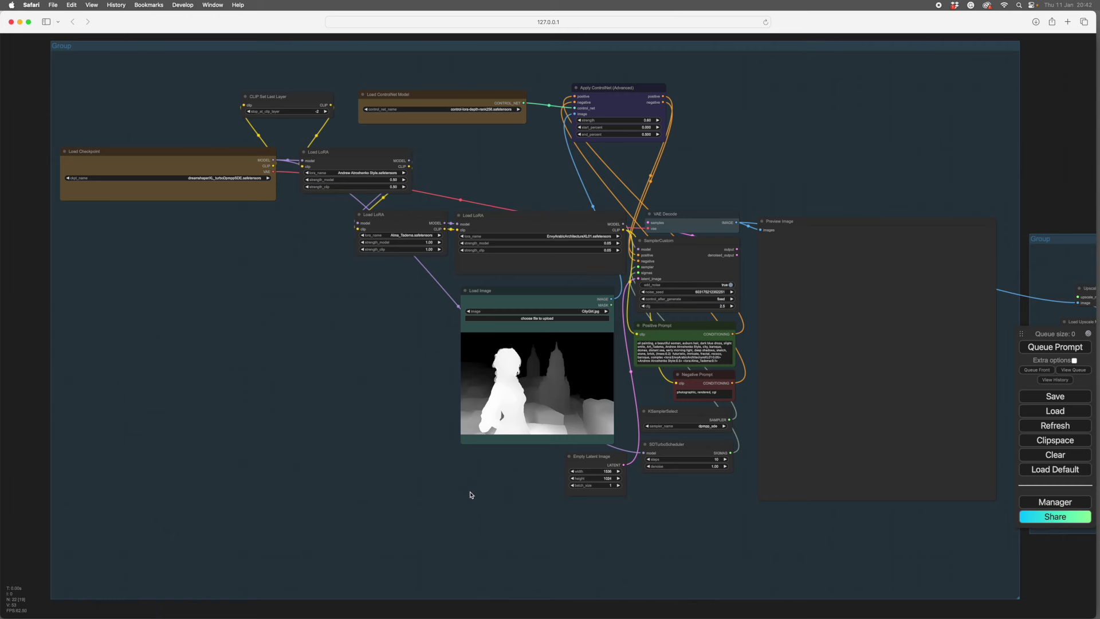
Tidy the Load Checkpoint and three Load LoRA nodes into a neater layout.
{"action": "scroll", "coordinate": [278, 385], "scroll_direction": "up", "scroll_amount": 5}
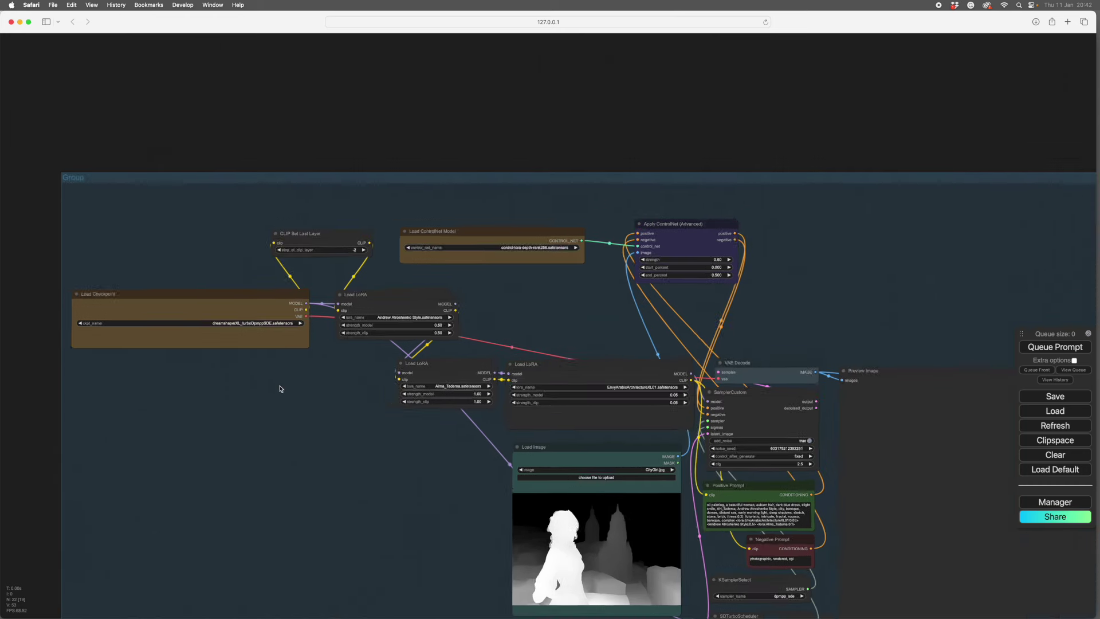
{"action": "left_click_drag", "start_coordinate": [277, 386], "coordinate": [327, 387]}
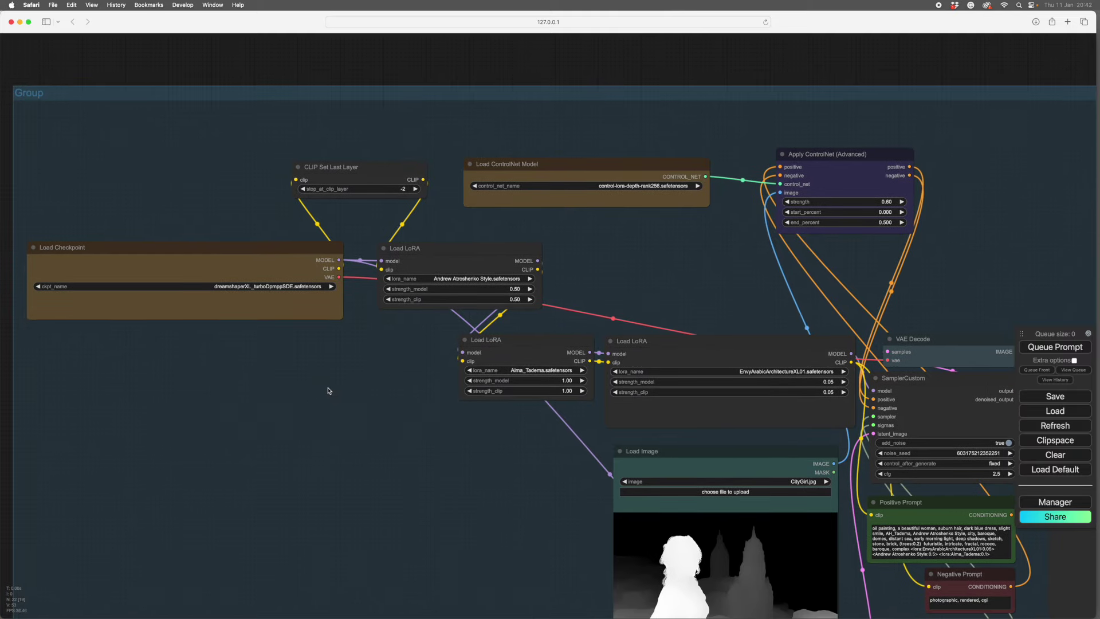
{"action": "left_click_drag", "start_coordinate": [294, 247], "coordinate": [284, 244]}
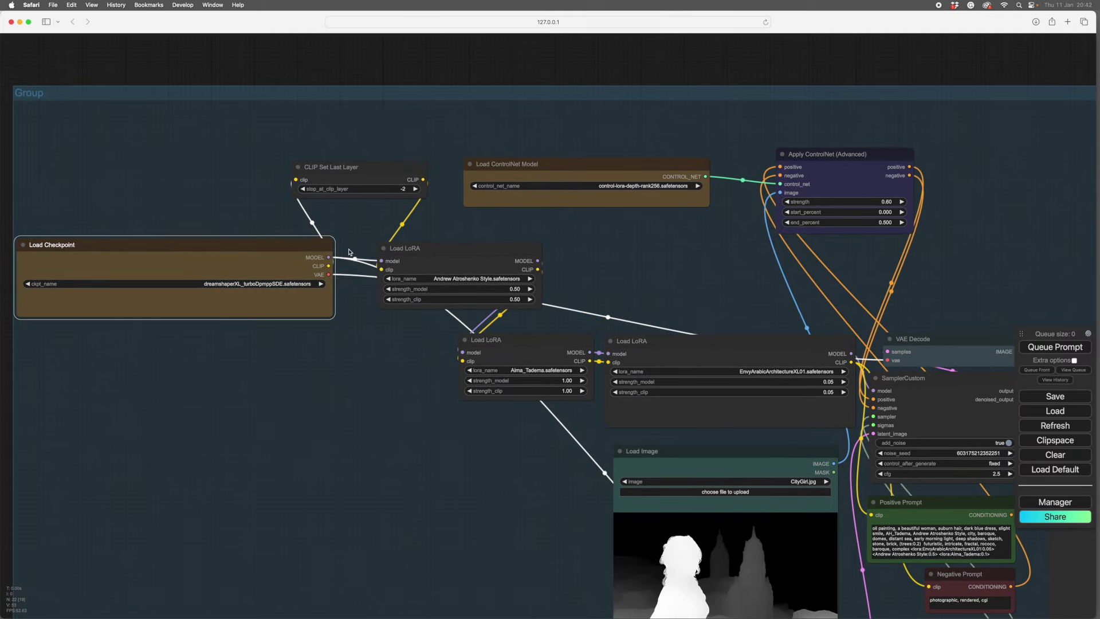
{"action": "left_click_drag", "start_coordinate": [462, 250], "coordinate": [448, 252]}
{"action": "left_click_drag", "start_coordinate": [690, 342], "coordinate": [688, 339]}
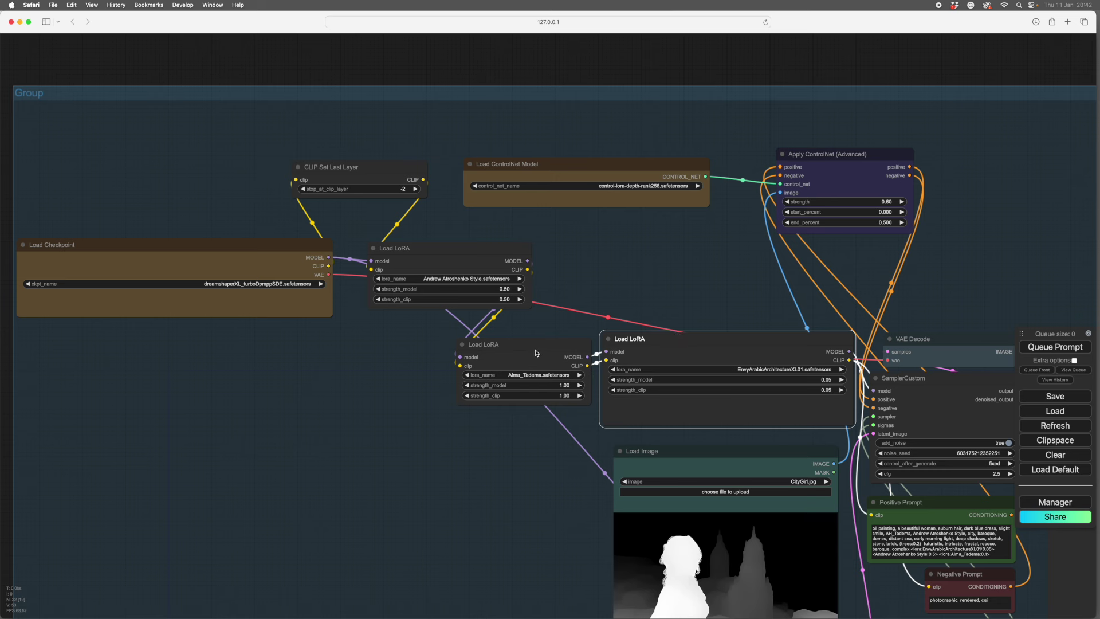
{"action": "left_click_drag", "start_coordinate": [537, 351], "coordinate": [543, 349]}
{"action": "left_click_drag", "start_coordinate": [443, 261], "coordinate": [437, 264]}
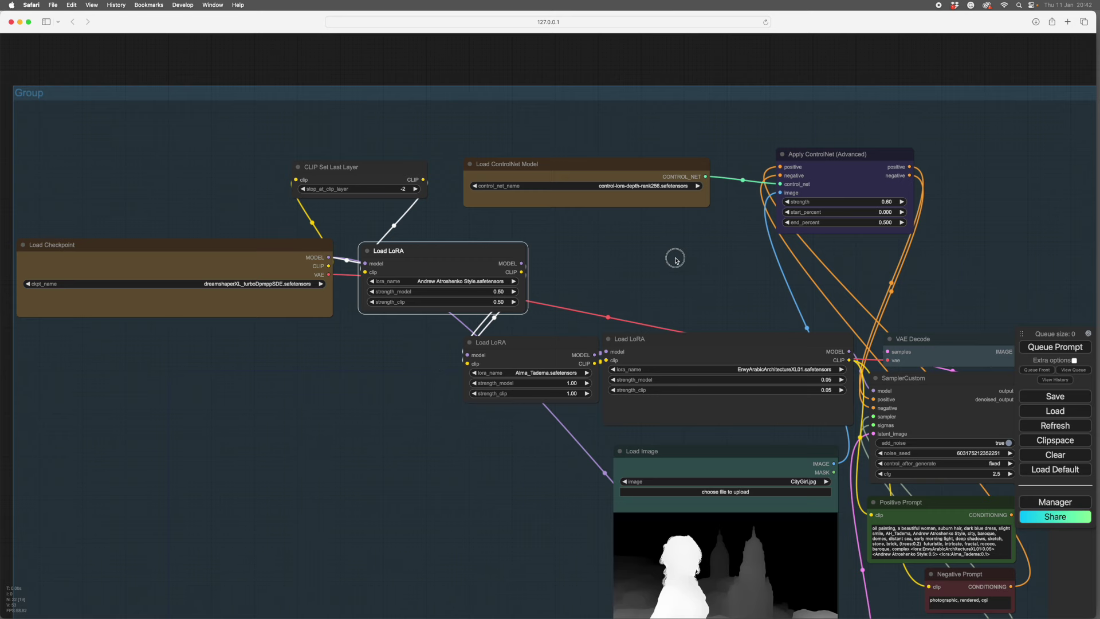
Frame the Apply ControlNet (Advanced) and CityGirl.jpg Load Image nodes in view.
{"action": "scroll", "coordinate": [672, 258], "scroll_direction": "down", "scroll_amount": 5}
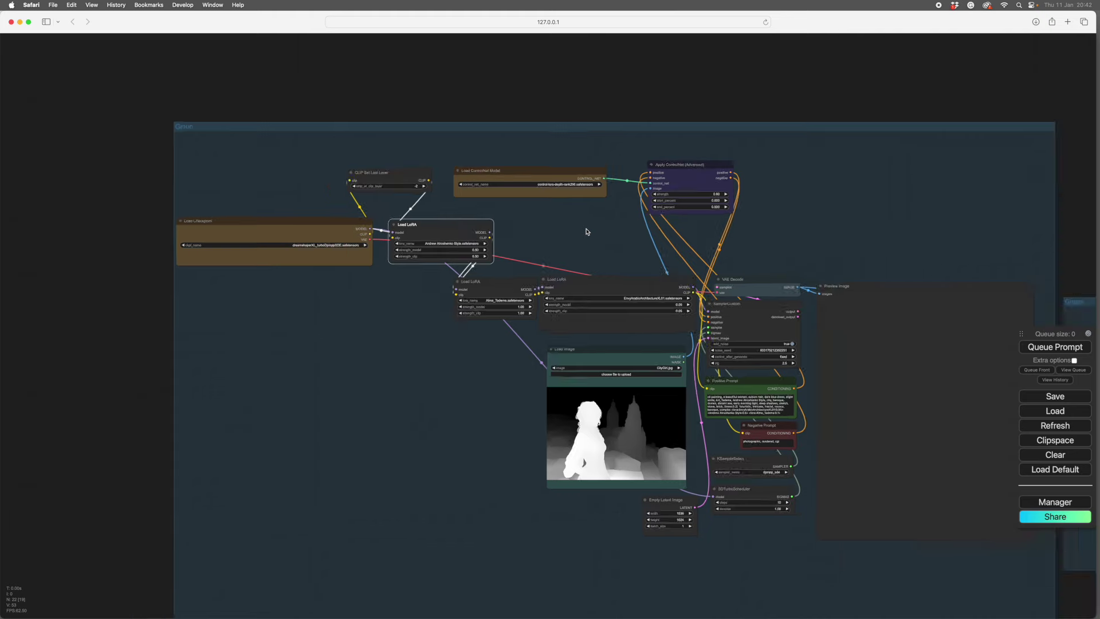
{"action": "scroll", "coordinate": [587, 232], "scroll_direction": "up", "scroll_amount": 5}
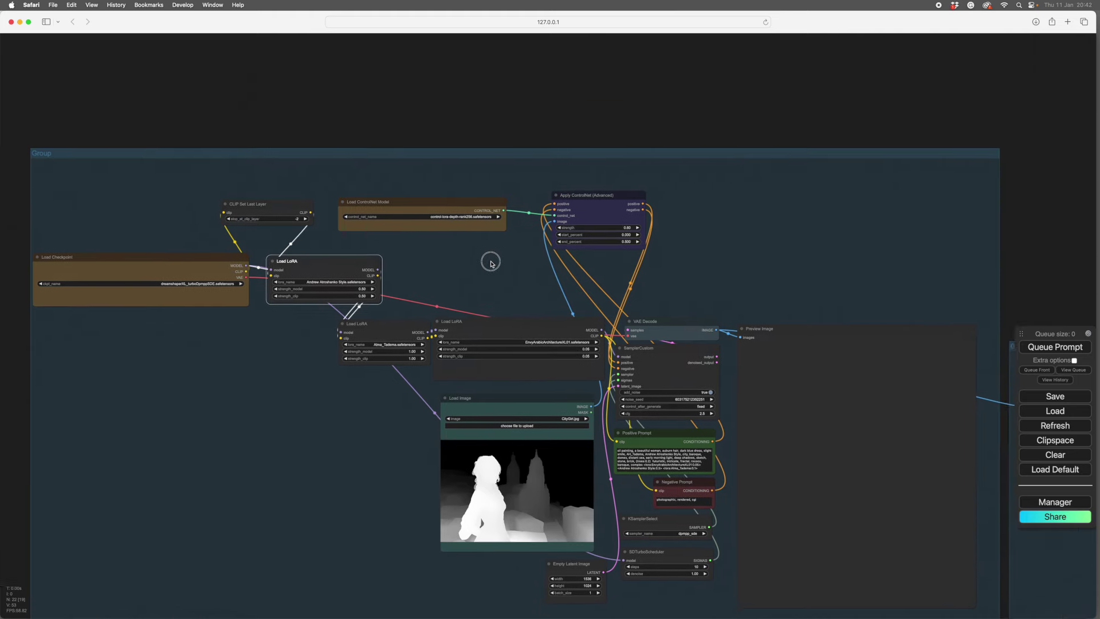
{"action": "scroll", "coordinate": [476, 239], "scroll_direction": "up", "scroll_amount": 2}
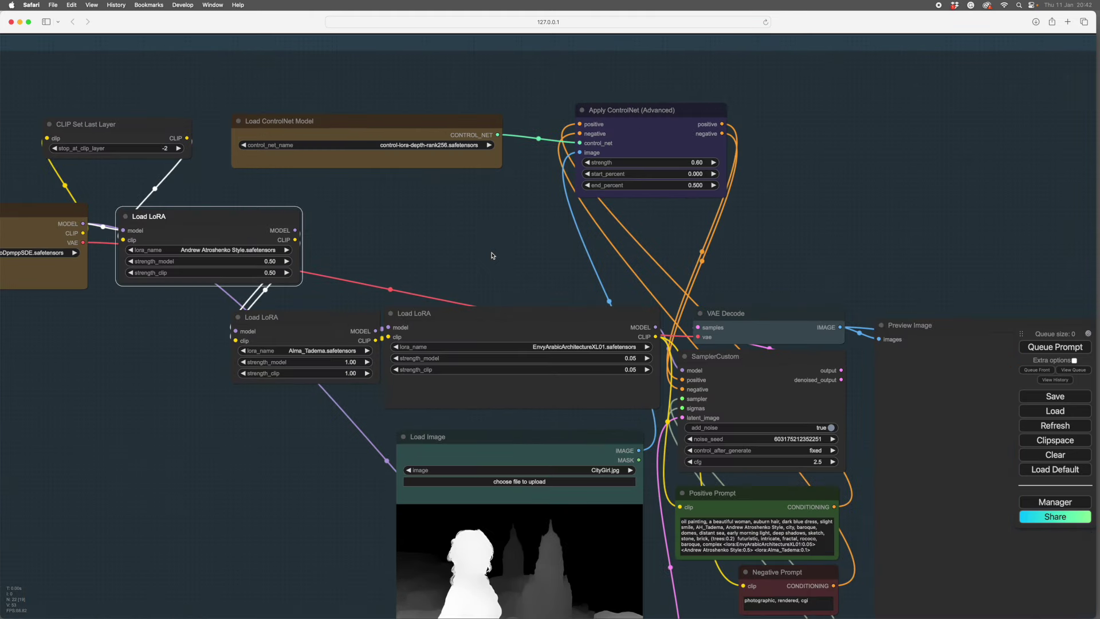
{"action": "left_click_drag", "start_coordinate": [509, 246], "coordinate": [512, 239]}
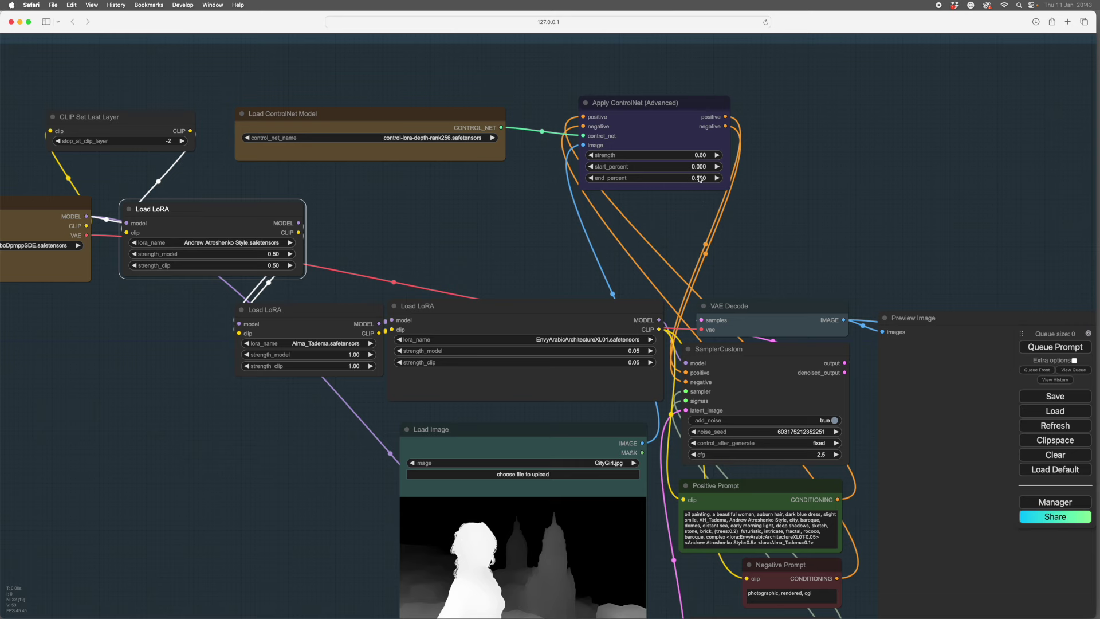
{"action": "left_click", "coordinate": [785, 260]}
{"action": "left_click_drag", "start_coordinate": [786, 260], "coordinate": [814, 112]}
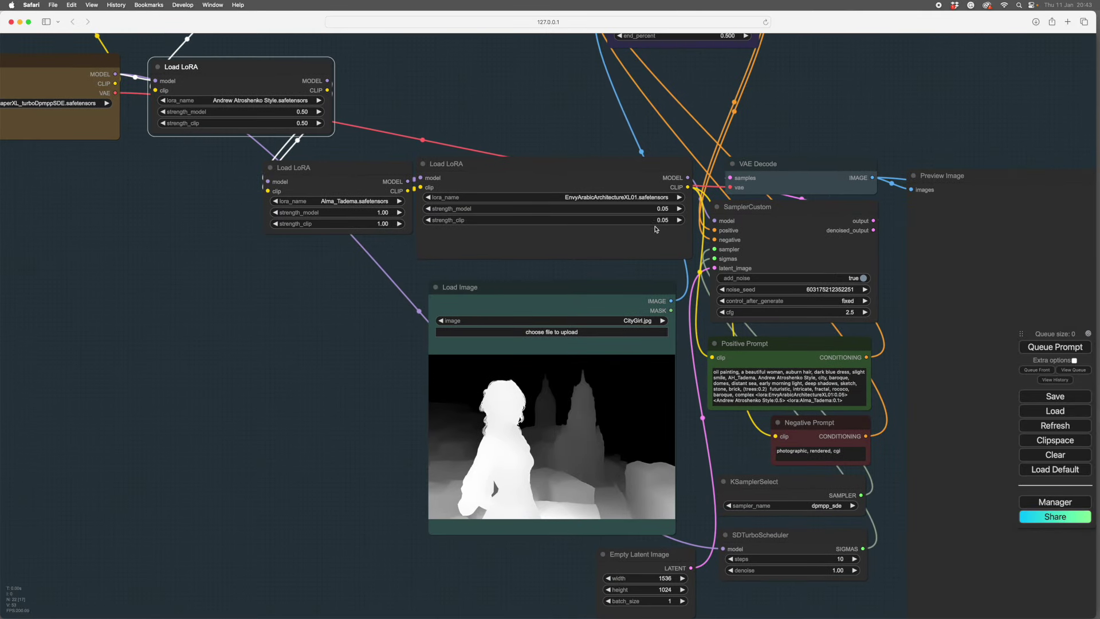
{"action": "left_click_drag", "start_coordinate": [308, 298], "coordinate": [179, 260]}
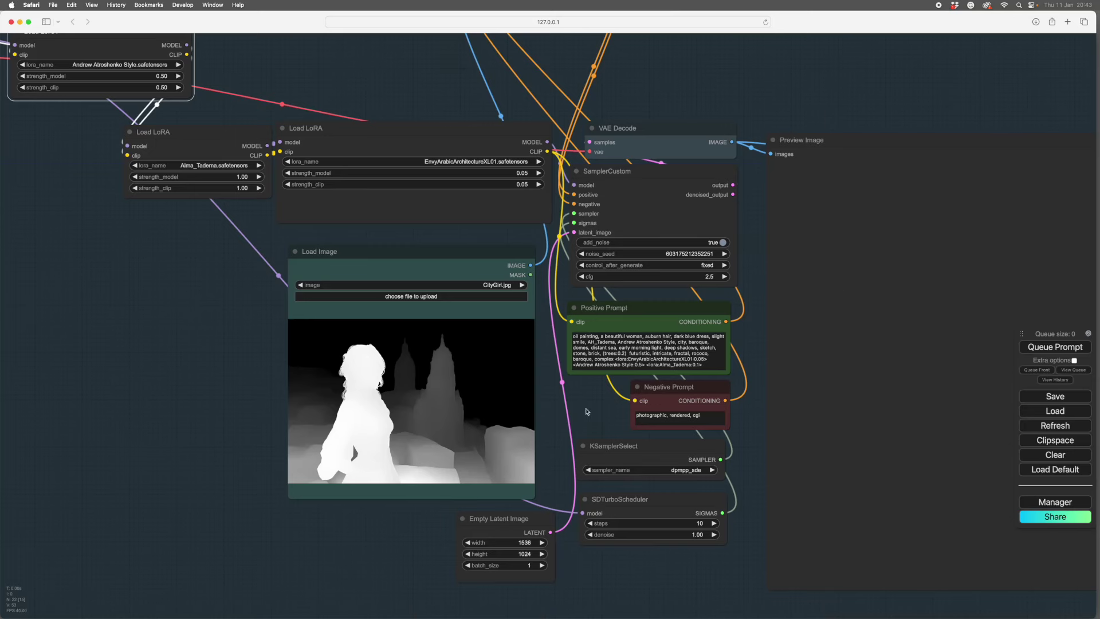
{"action": "scroll", "coordinate": [594, 412], "scroll_direction": "up", "scroll_amount": 10}
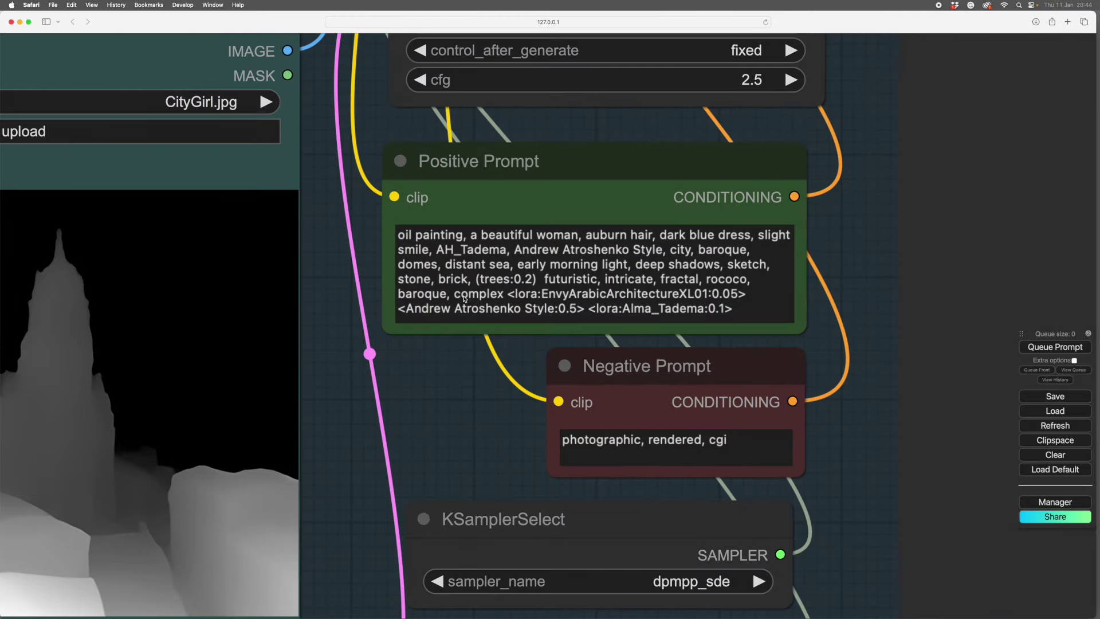
{"action": "scroll", "coordinate": [483, 411], "scroll_direction": "down", "scroll_amount": 9}
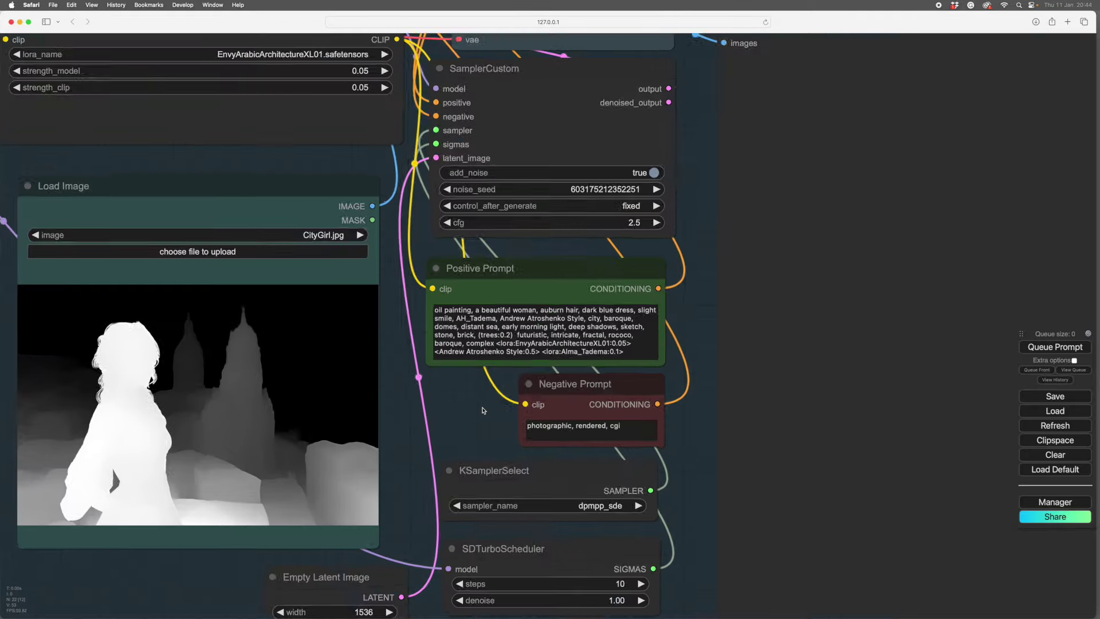
{"action": "scroll", "coordinate": [483, 410], "scroll_direction": "down", "scroll_amount": 2}
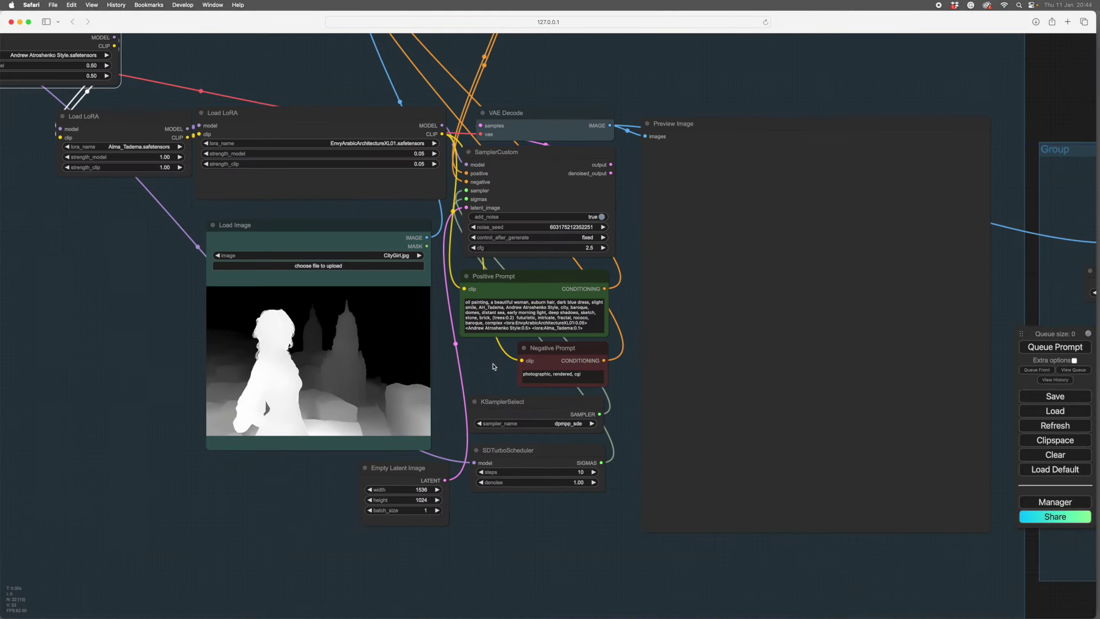
{"action": "scroll", "coordinate": [493, 367], "scroll_direction": "down", "scroll_amount": 1}
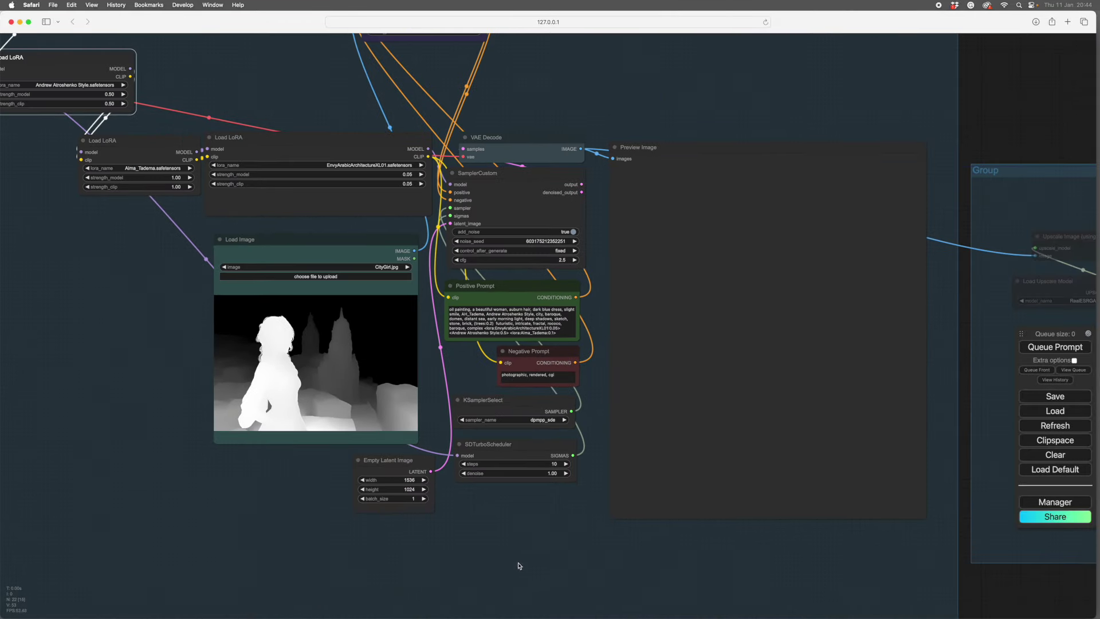
{"action": "mouse_move", "coordinate": [518, 565]}
{"action": "left_mouse_down"}
{"action": "mouse_move", "coordinate": [578, 571]}
{"action": "mouse_move", "coordinate": [565, 557]}
{"action": "mouse_move", "coordinate": [503, 567]}
{"action": "left_mouse_up"}
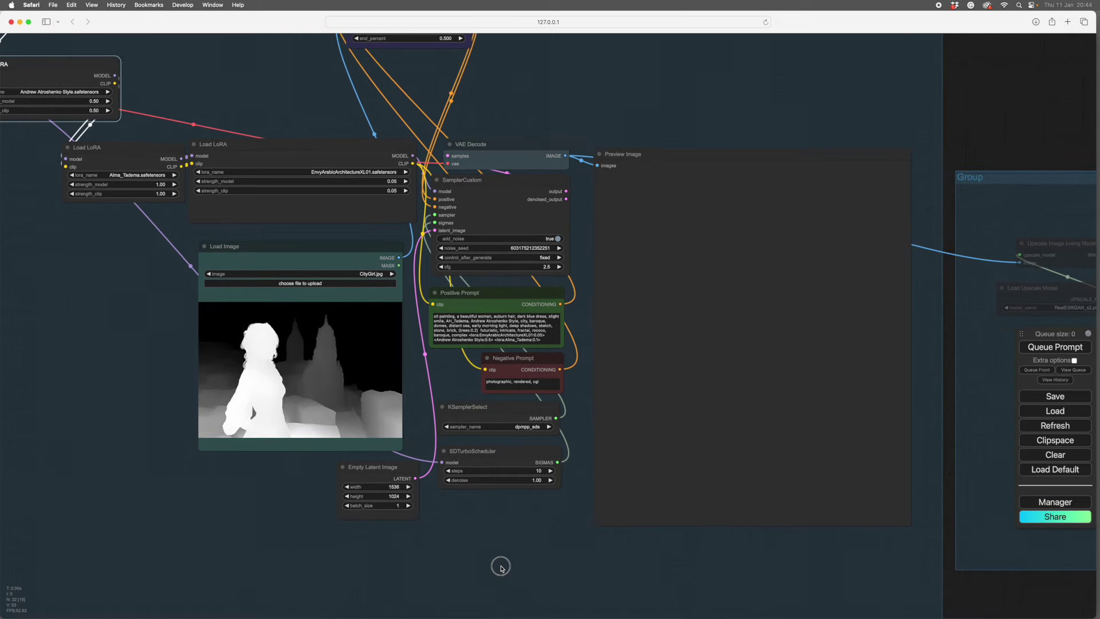
{"action": "scroll", "coordinate": [502, 563], "scroll_direction": "up", "scroll_amount": 1}
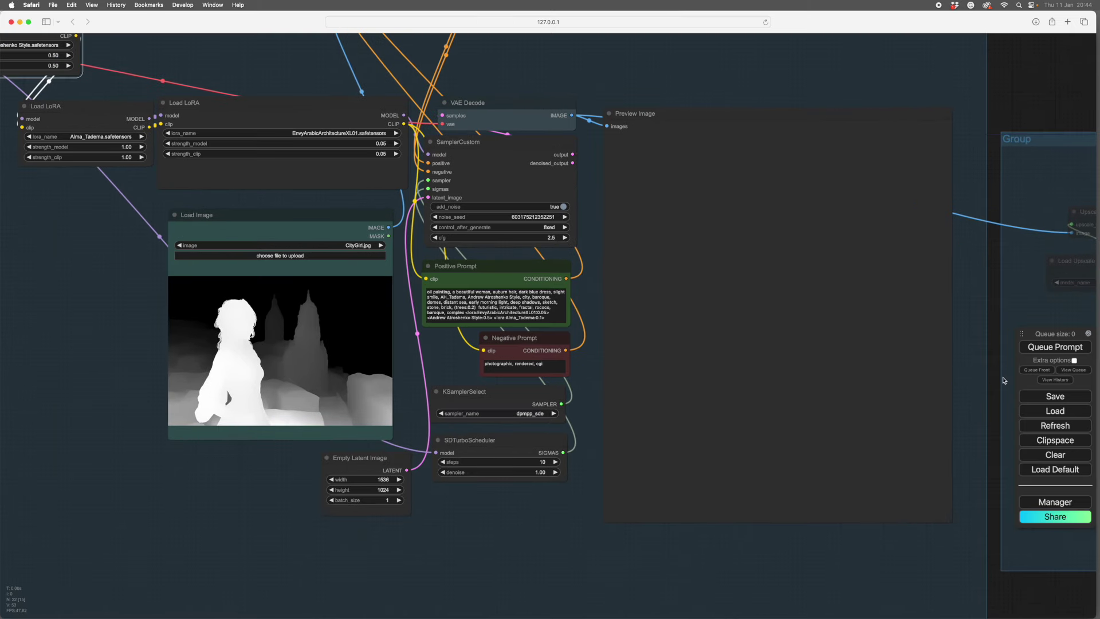
Queue the prompt and zoom in on the generated red-haired woman oil painting.
{"action": "left_click", "coordinate": [1054, 346]}
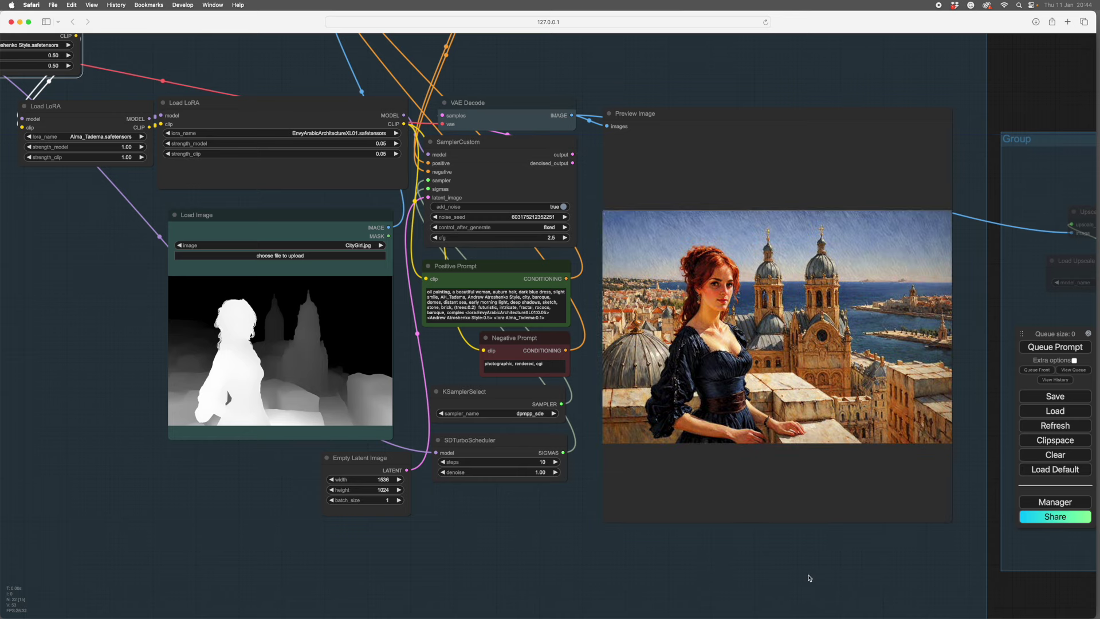
{"action": "scroll", "coordinate": [837, 559], "scroll_direction": "up", "scroll_amount": 4}
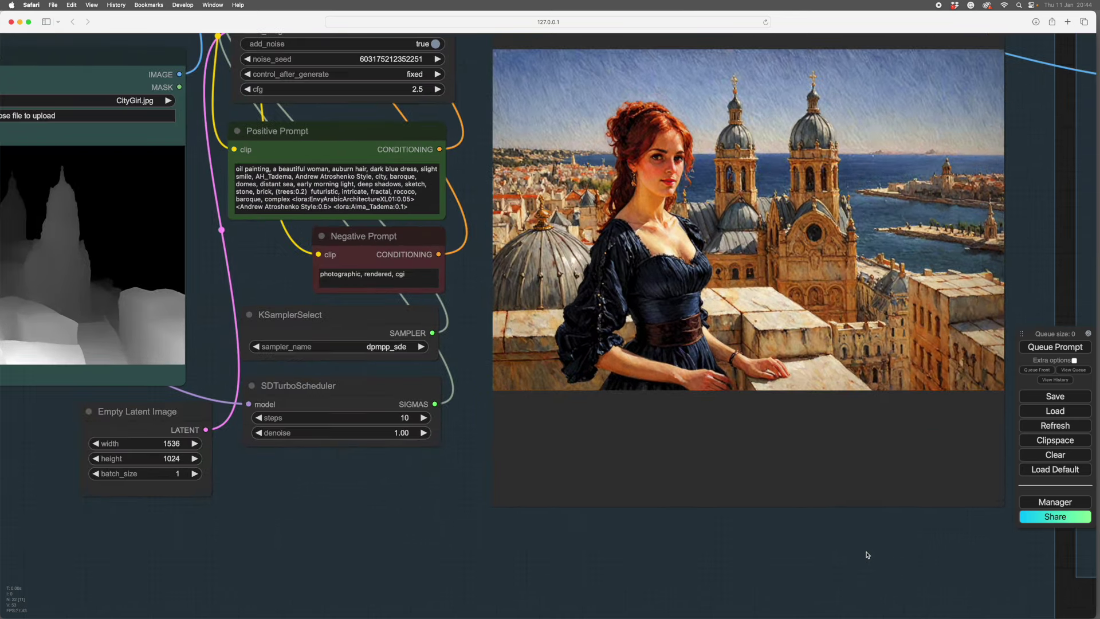
{"action": "left_click_drag", "start_coordinate": [864, 555], "coordinate": [724, 582]}
{"action": "scroll", "coordinate": [727, 582], "scroll_direction": "up", "scroll_amount": 1}
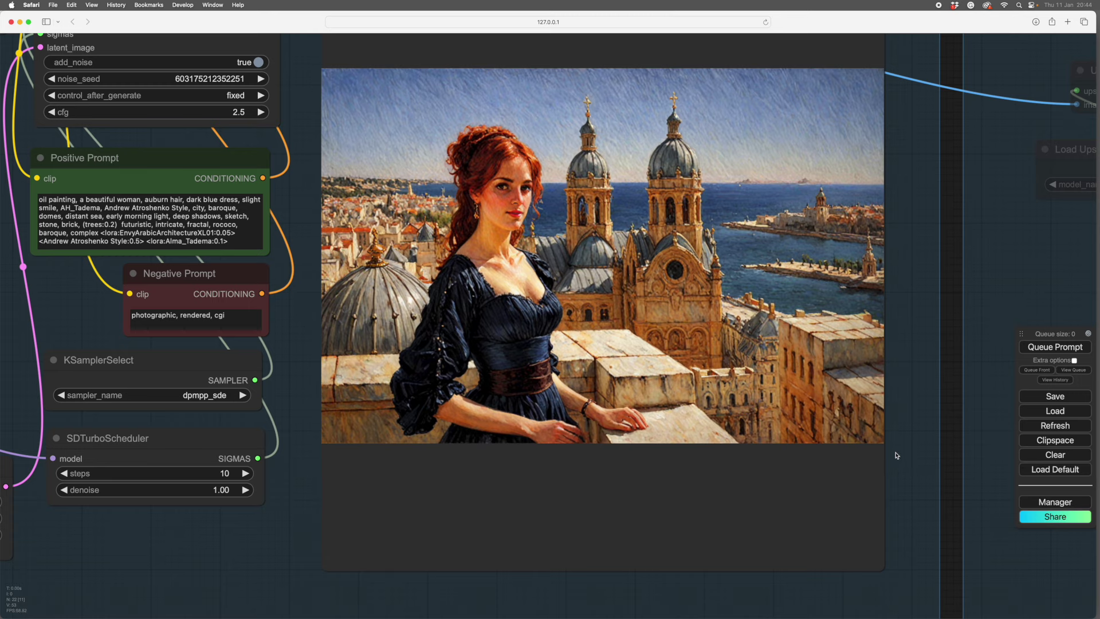
{"action": "scroll", "coordinate": [916, 449], "scroll_direction": "up", "scroll_amount": 1}
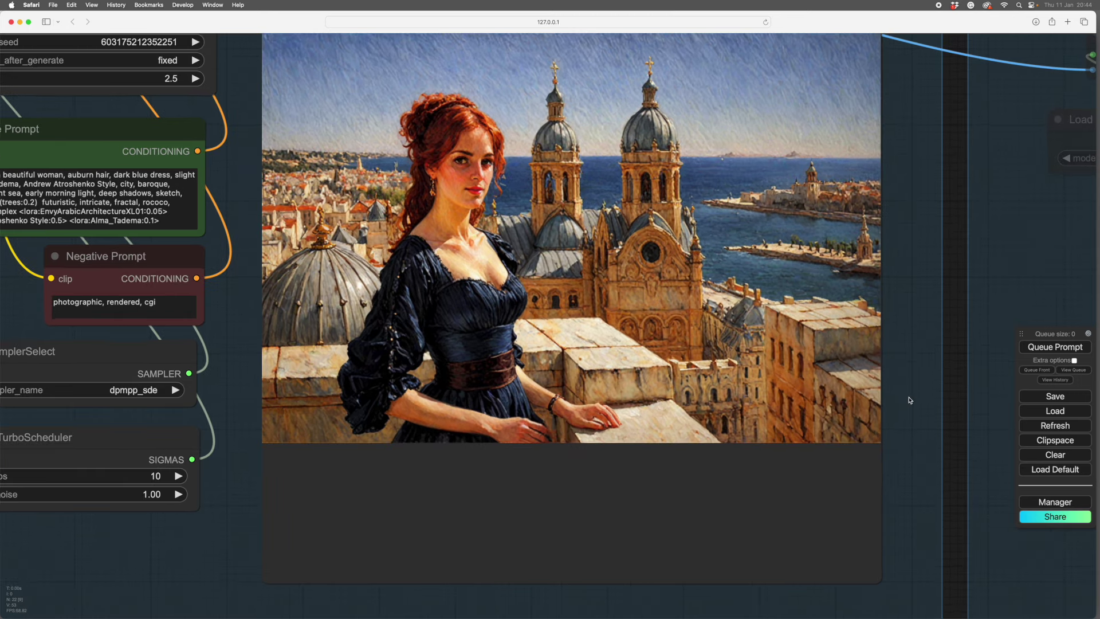
{"action": "left_click_drag", "start_coordinate": [909, 400], "coordinate": [913, 455]}
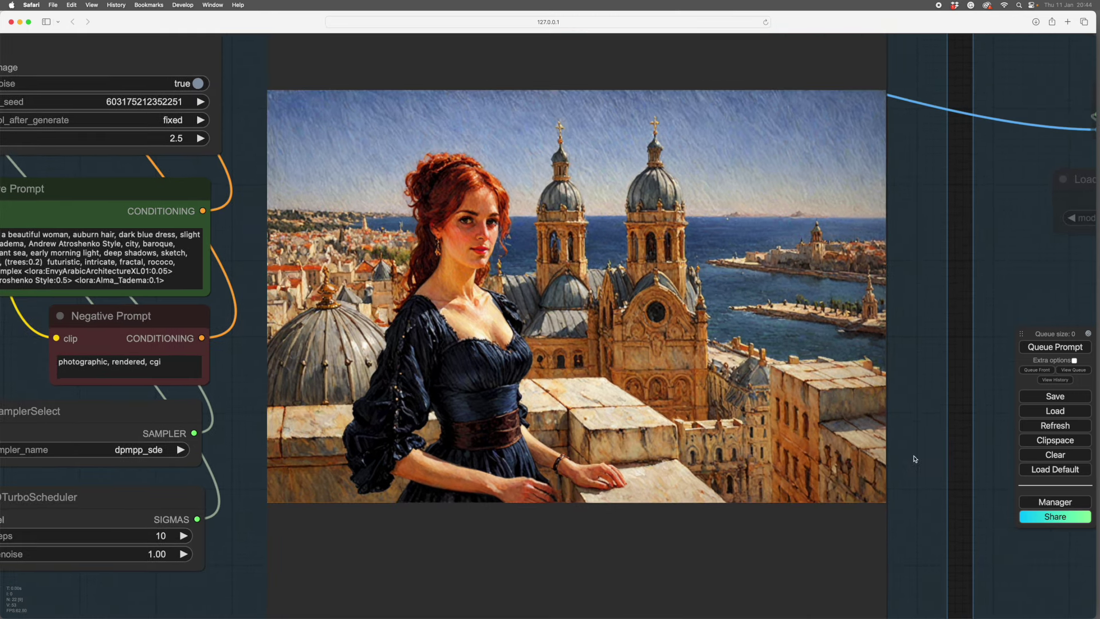
Zoom out over the whole workflow and bring the preview and upscale group into view.
{"action": "scroll", "coordinate": [915, 459], "scroll_direction": "down", "scroll_amount": 5}
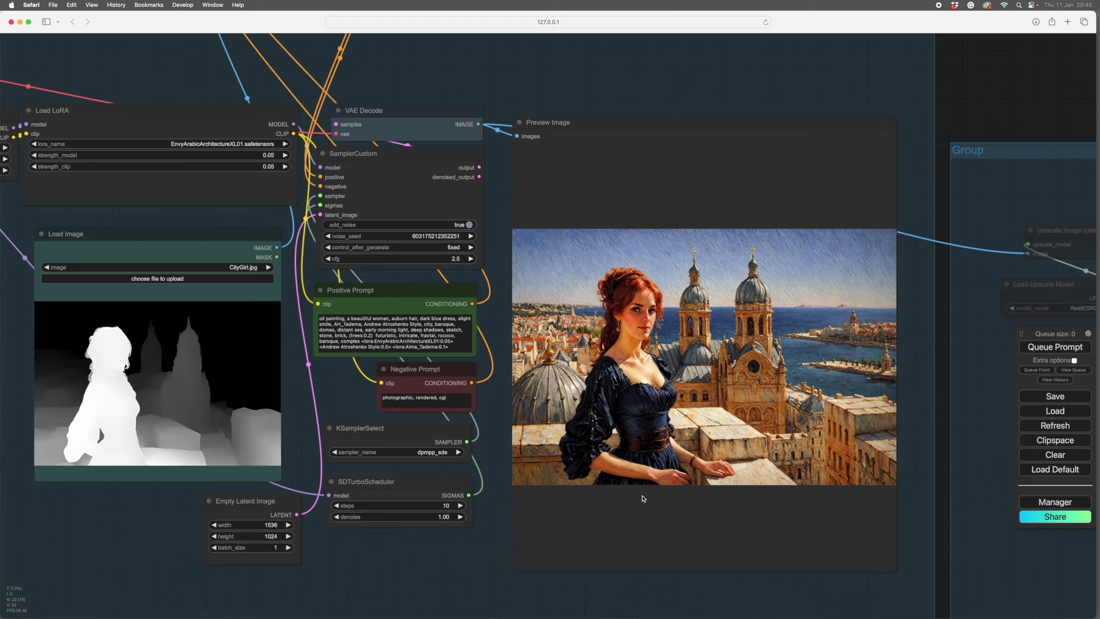
{"action": "scroll", "coordinate": [469, 516], "scroll_direction": "down", "scroll_amount": 3}
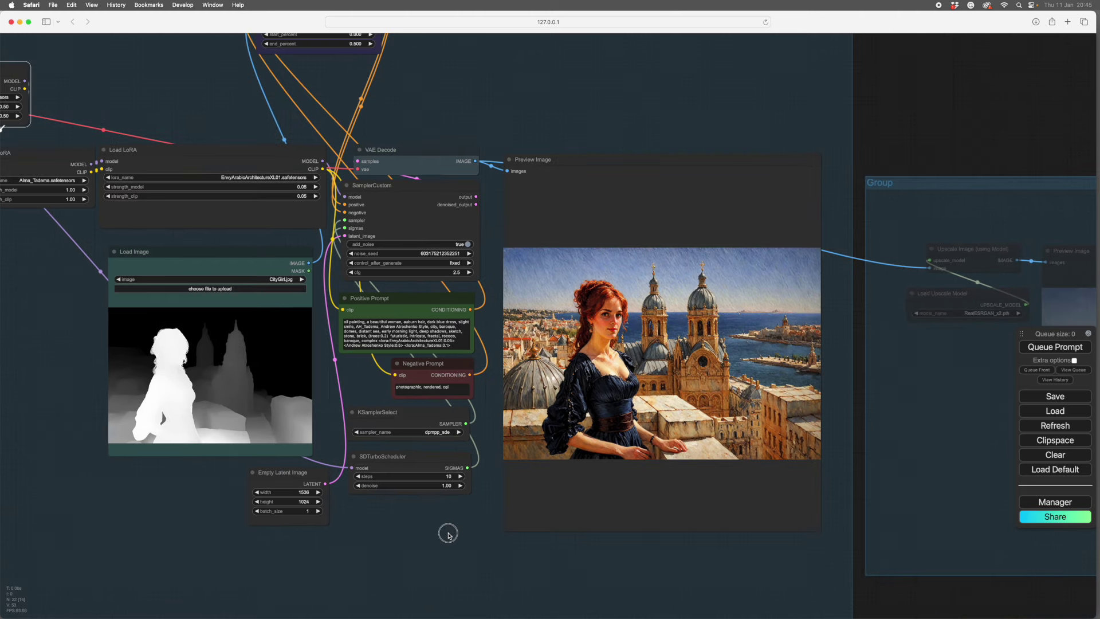
{"action": "left_click_drag", "start_coordinate": [448, 534], "coordinate": [439, 502]}
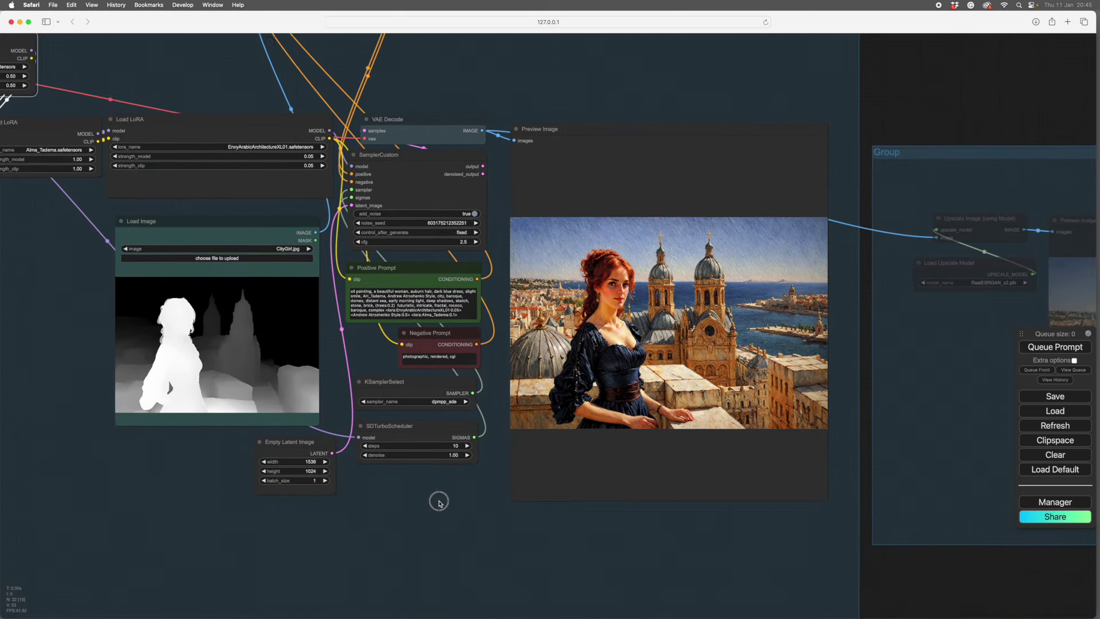
{"action": "scroll", "coordinate": [435, 504], "scroll_direction": "left", "scroll_amount": 3}
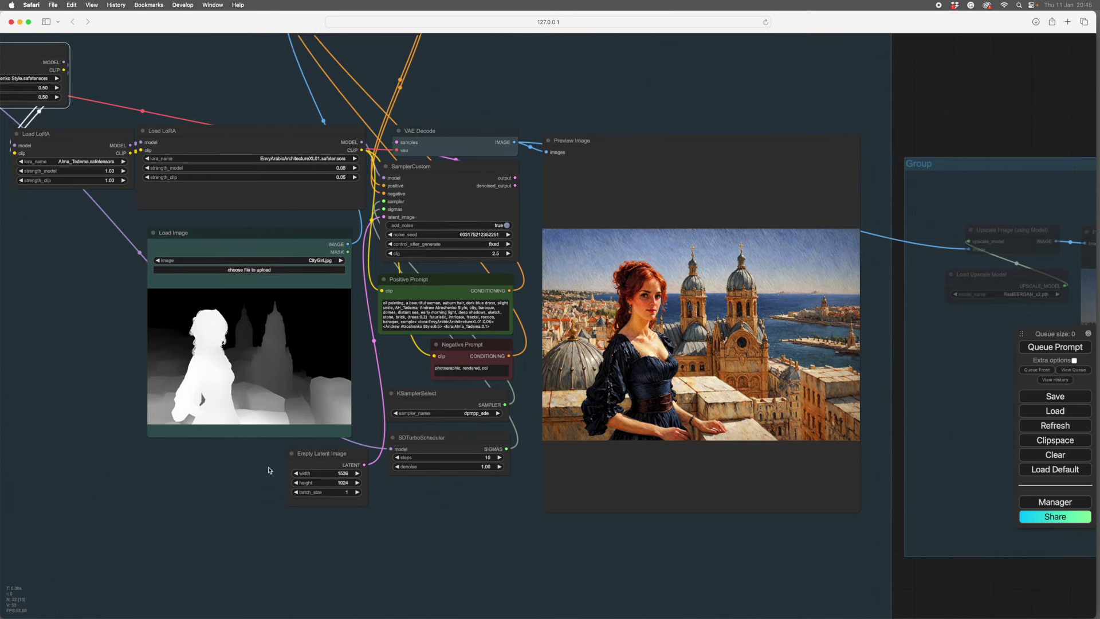
{"action": "scroll", "coordinate": [368, 491], "scroll_direction": "up", "scroll_amount": 10}
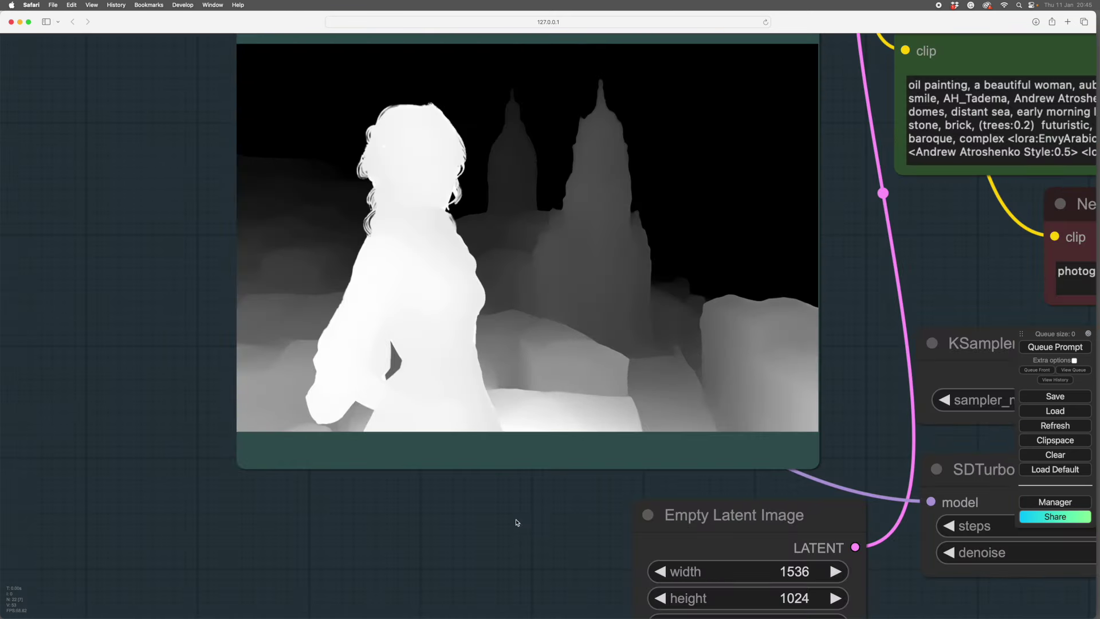
{"action": "scroll", "coordinate": [421, 480], "scroll_direction": "down", "scroll_amount": 10}
{"action": "left_click_drag", "start_coordinate": [877, 575], "coordinate": [565, 549]}
{"action": "left_click_drag", "start_coordinate": [713, 585], "coordinate": [635, 583]}
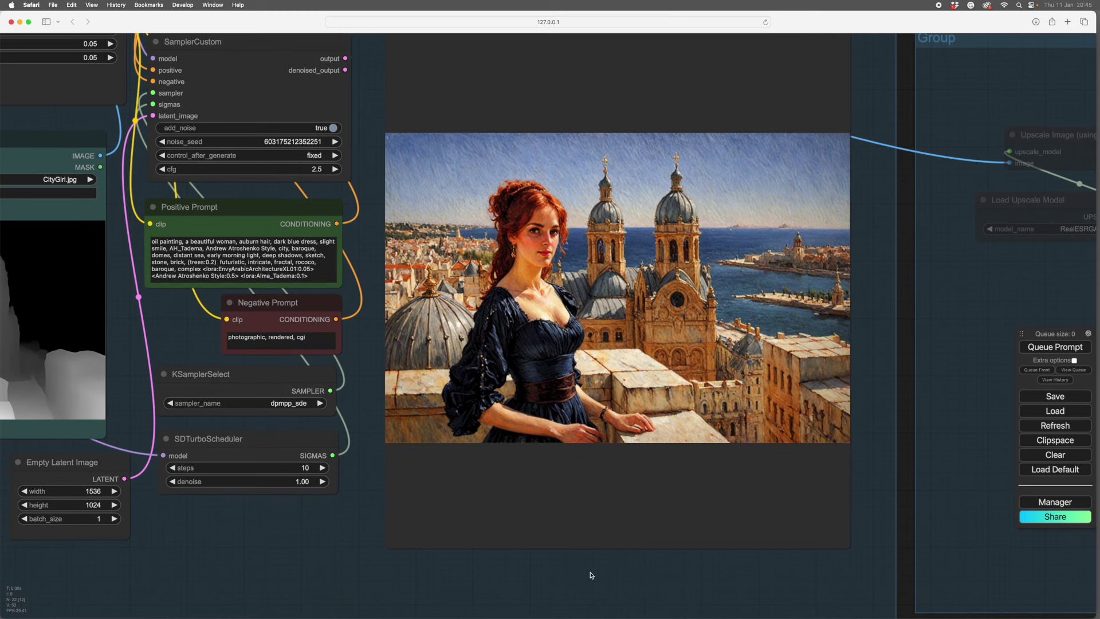